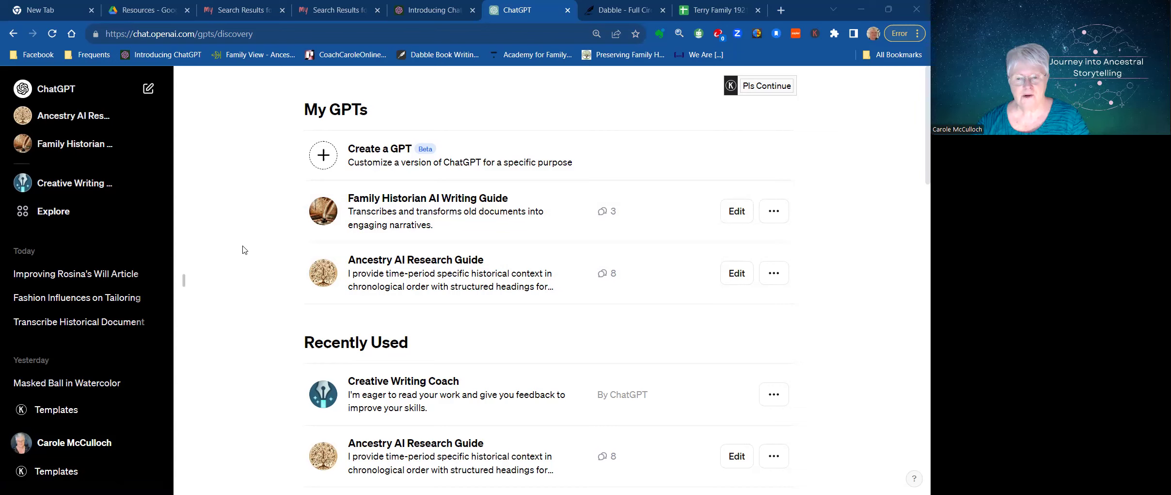
- Look over the custom GPTs list and the model options of a new ChatGPT conversation
{"action": "scroll", "coordinate": [245, 250], "scroll_direction": "down", "scroll_amount": 1}
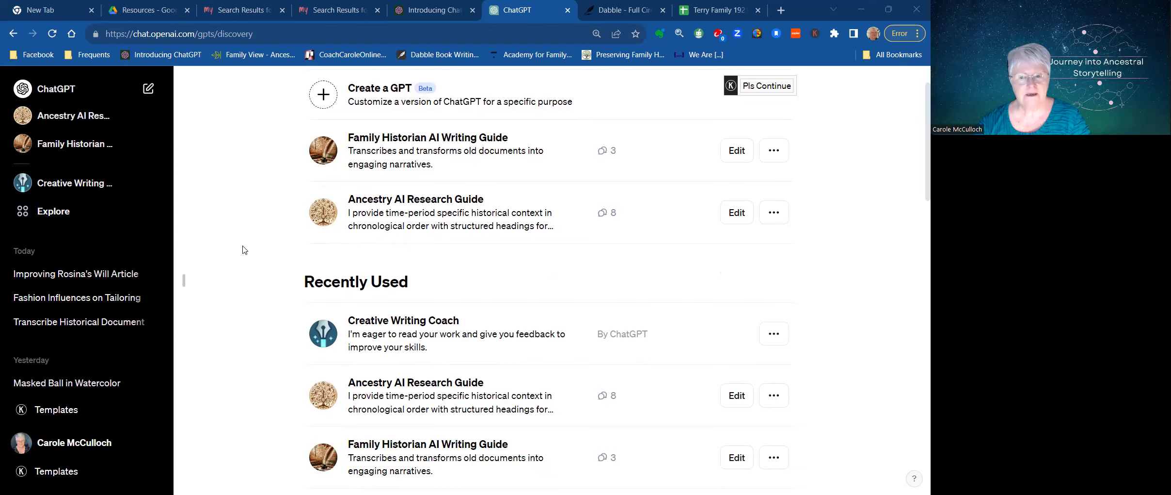
{"action": "scroll", "coordinate": [244, 249], "scroll_direction": "down", "scroll_amount": 1}
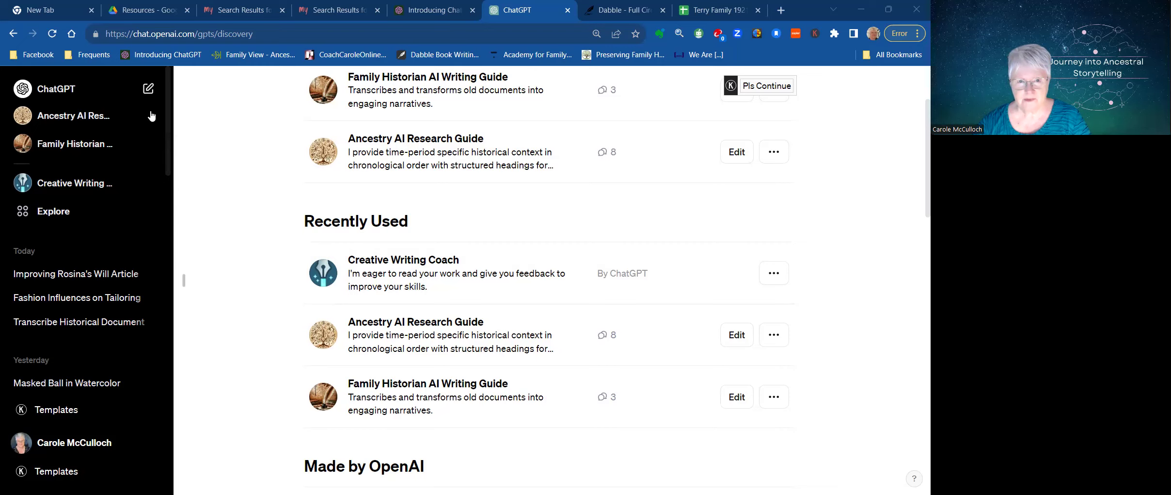
{"action": "left_click", "coordinate": [62, 92]}
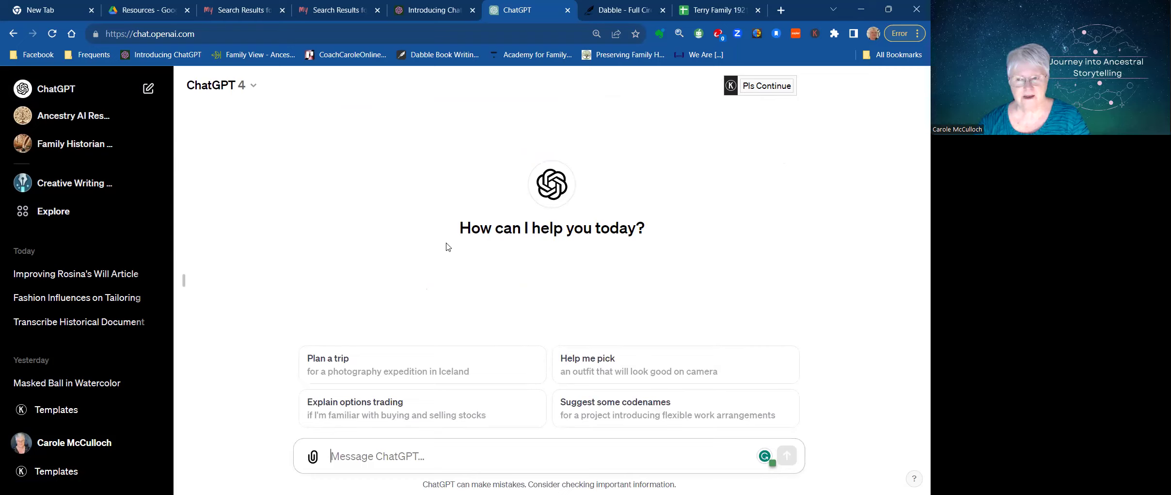
{"action": "left_click", "coordinate": [254, 88]}
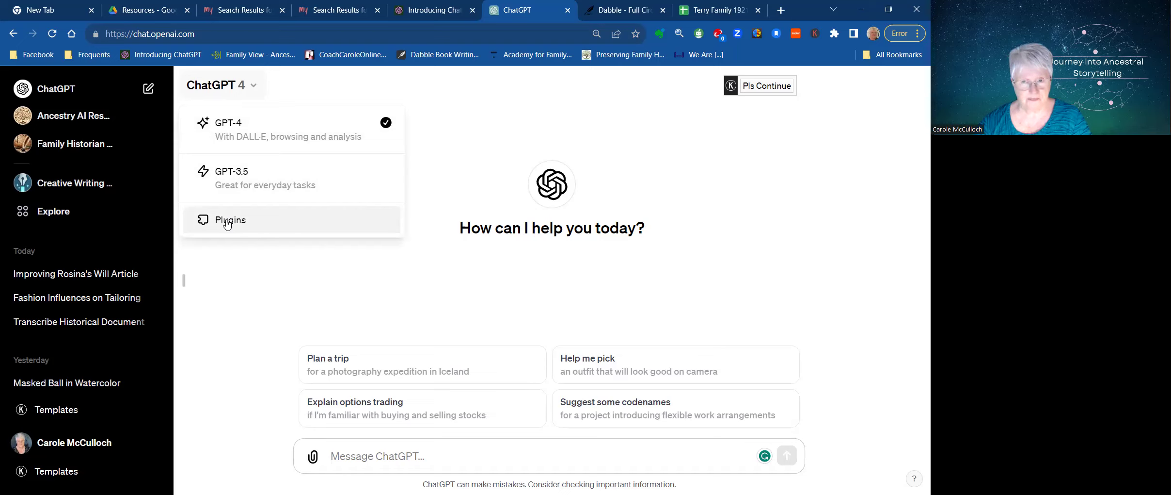
{"action": "left_click", "coordinate": [254, 87]}
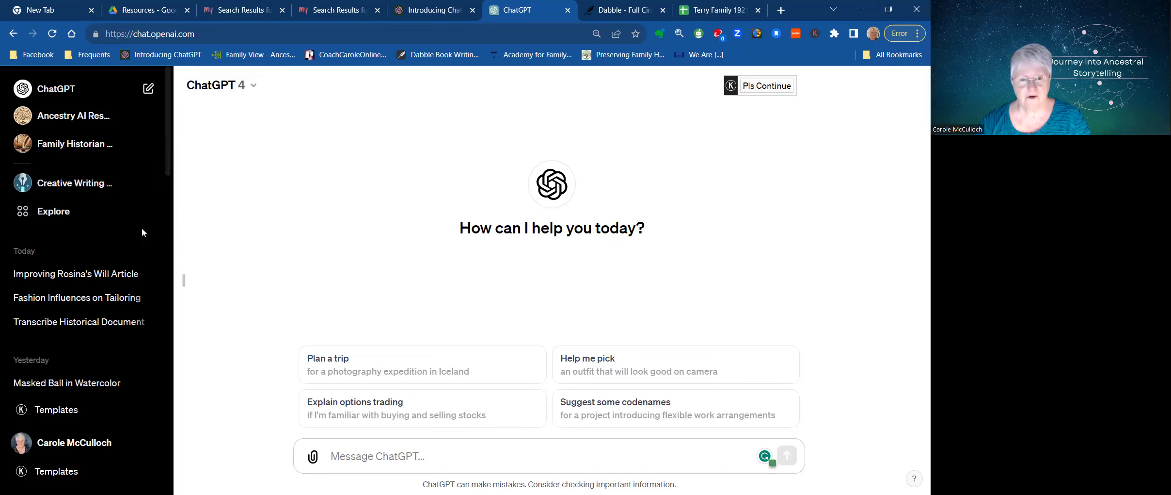
- Open the past conversation "Transcribe and Explain Old Will" and go back to its first message
{"action": "scroll", "coordinate": [112, 257], "scroll_direction": "down", "scroll_amount": 1}
{"action": "scroll", "coordinate": [108, 262], "scroll_direction": "down", "scroll_amount": 4}
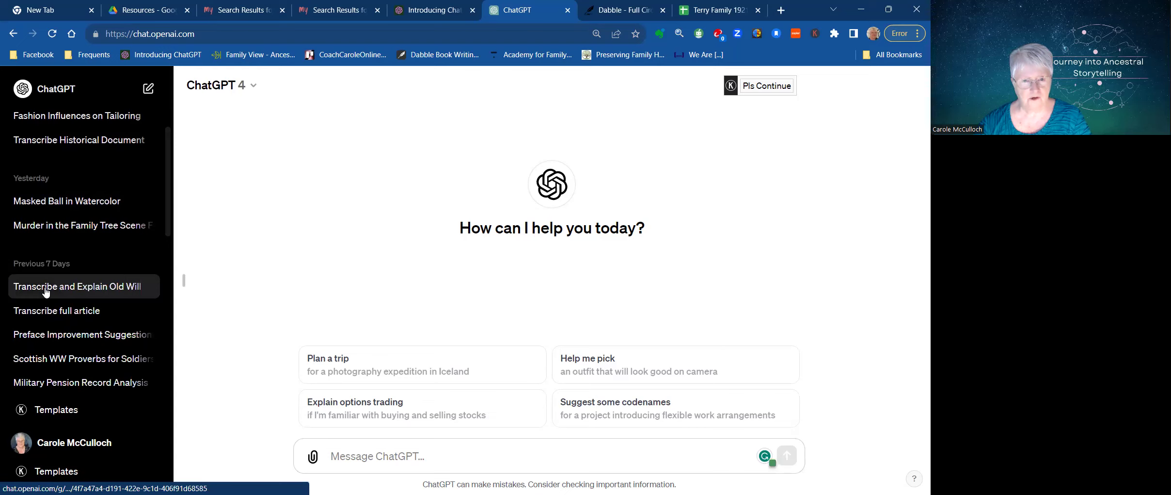
{"action": "left_click", "coordinate": [46, 290]}
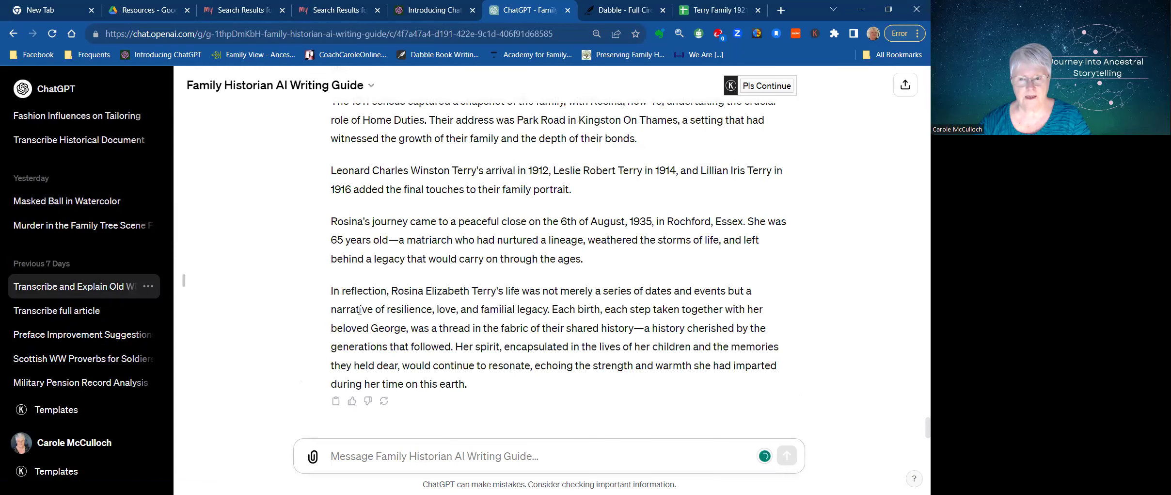
{"action": "scroll", "coordinate": [375, 282], "scroll_direction": "up", "scroll_amount": 3}
{"action": "scroll", "coordinate": [375, 281], "scroll_direction": "up", "scroll_amount": 15}
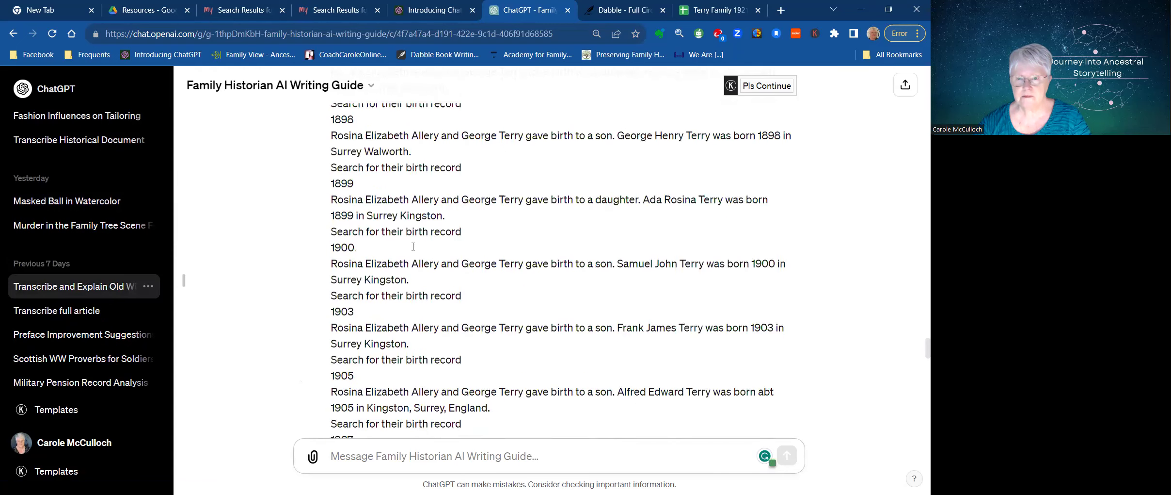
{"action": "scroll", "coordinate": [413, 246], "scroll_direction": "up", "scroll_amount": 5}
{"action": "scroll", "coordinate": [414, 246], "scroll_direction": "up", "scroll_amount": 15}
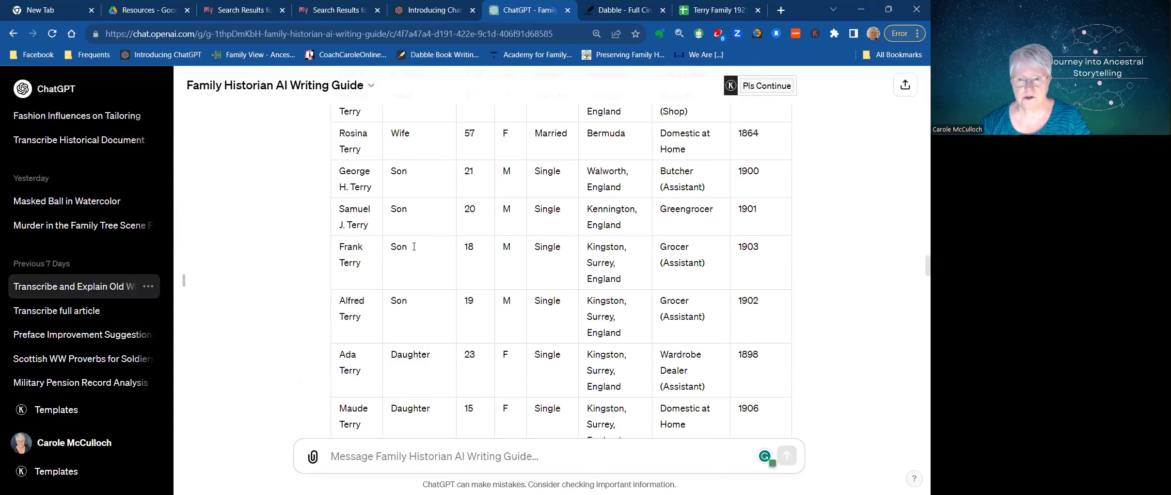
{"action": "scroll", "coordinate": [414, 247], "scroll_direction": "up", "scroll_amount": 15}
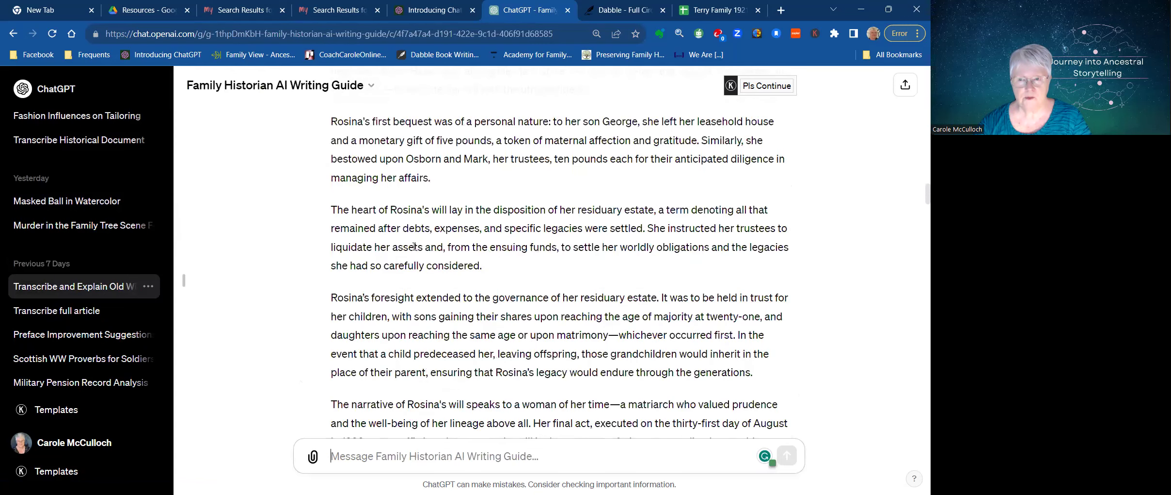
{"action": "scroll", "coordinate": [415, 246], "scroll_direction": "up", "scroll_amount": 20}
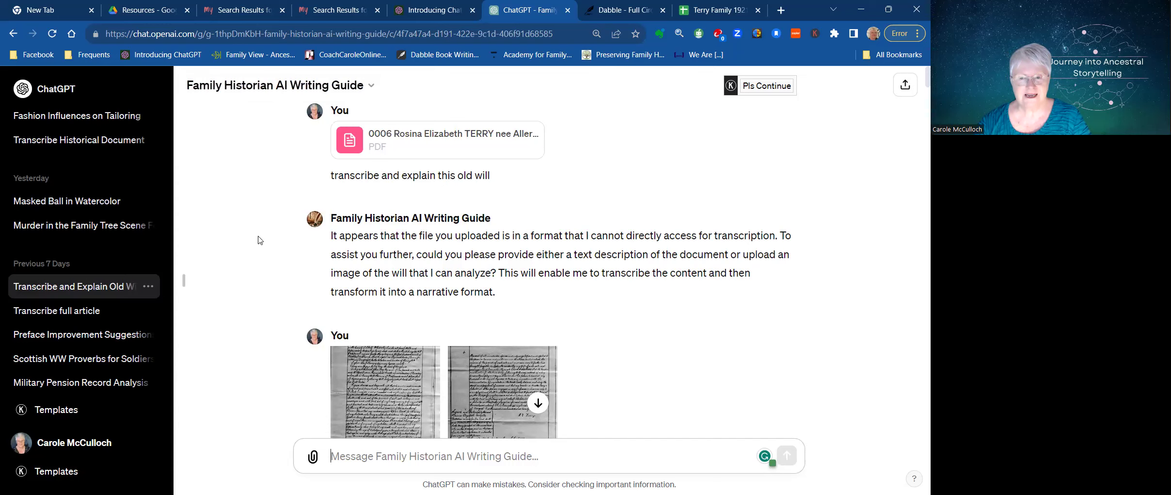
- Highlight the prompt under the will images that asks for a transcription and help adding it in narrative format to the story
{"action": "scroll", "coordinate": [259, 239], "scroll_direction": "down", "scroll_amount": 3}
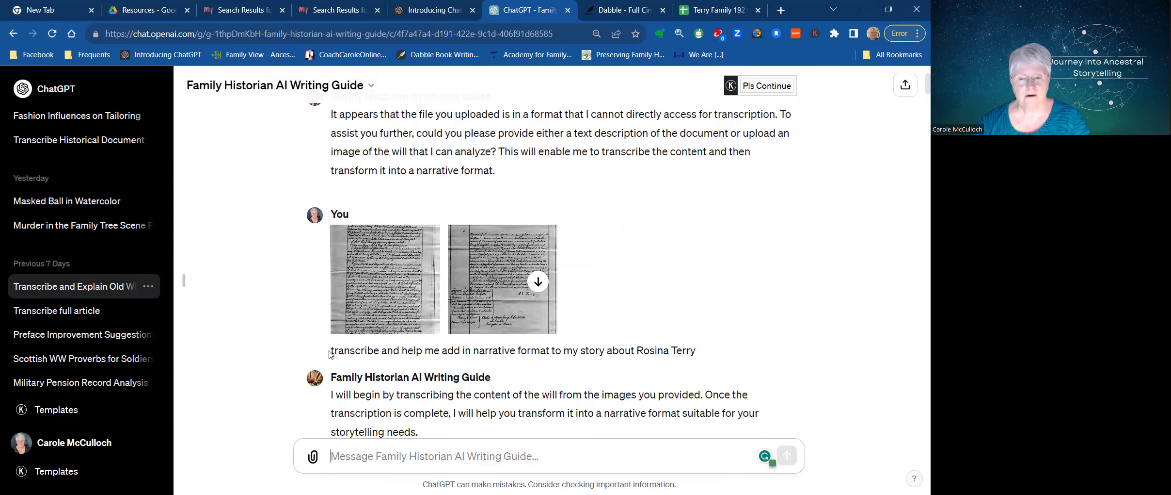
{"action": "left_click_drag", "start_coordinate": [331, 350], "coordinate": [699, 358]}
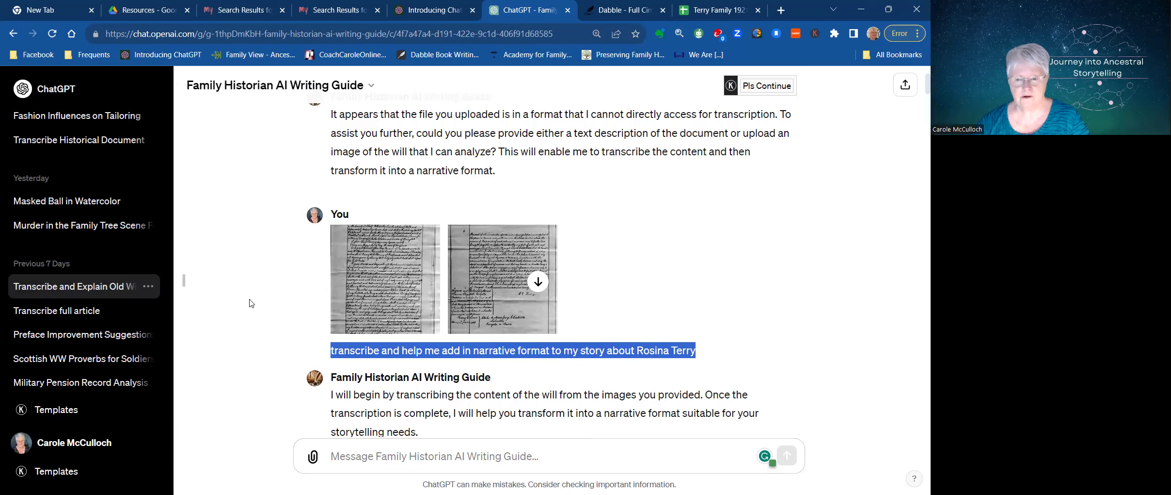
{"action": "scroll", "coordinate": [250, 303], "scroll_direction": "down", "scroll_amount": 3}
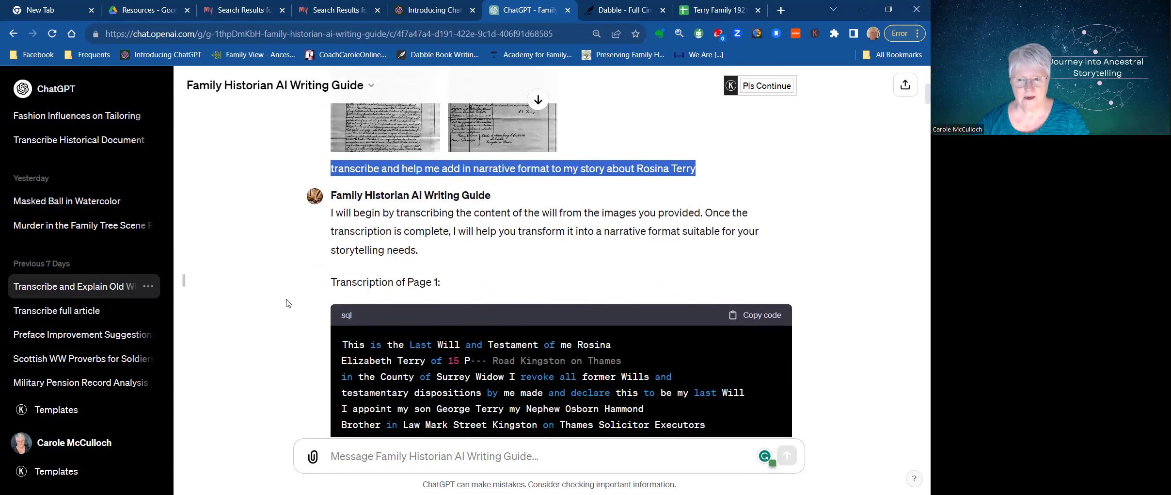
- Read the will's transcription, covering page 1, page 2 and the signature and witnesses section
{"action": "scroll", "coordinate": [287, 303], "scroll_direction": "down", "scroll_amount": 1}
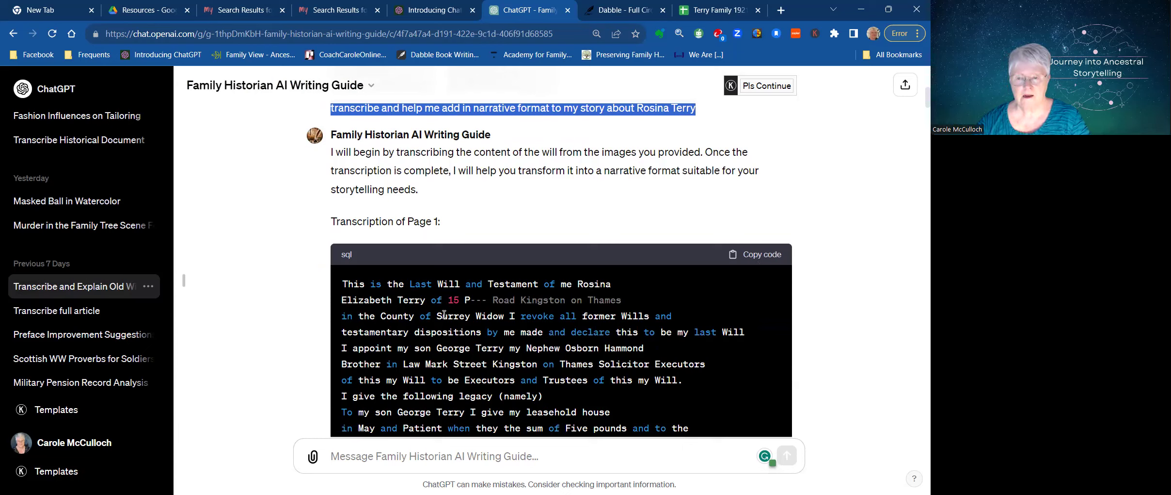
{"action": "scroll", "coordinate": [418, 305], "scroll_direction": "down", "scroll_amount": 2}
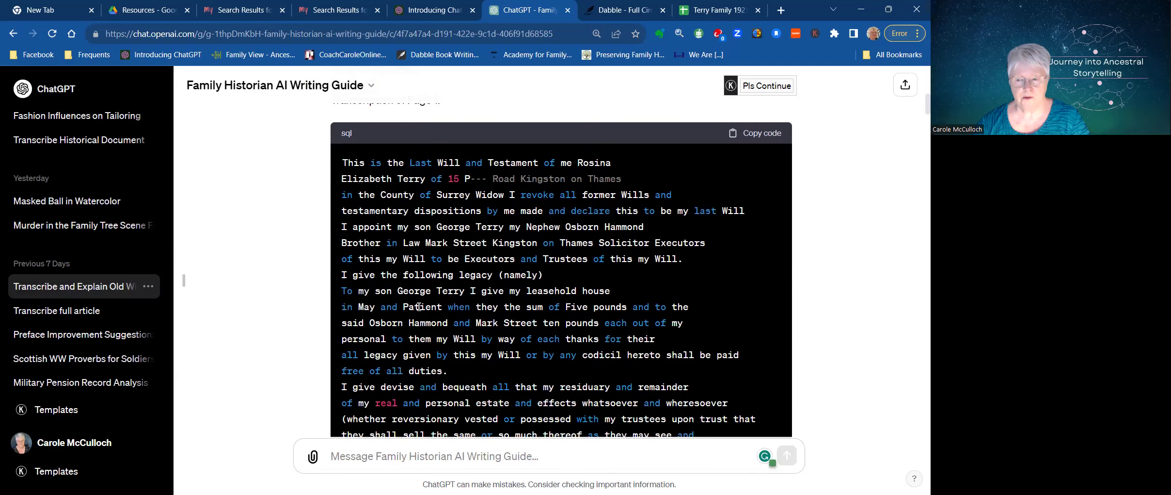
{"action": "scroll", "coordinate": [419, 306], "scroll_direction": "down", "scroll_amount": 1}
{"action": "scroll", "coordinate": [419, 306], "scroll_direction": "down", "scroll_amount": 5}
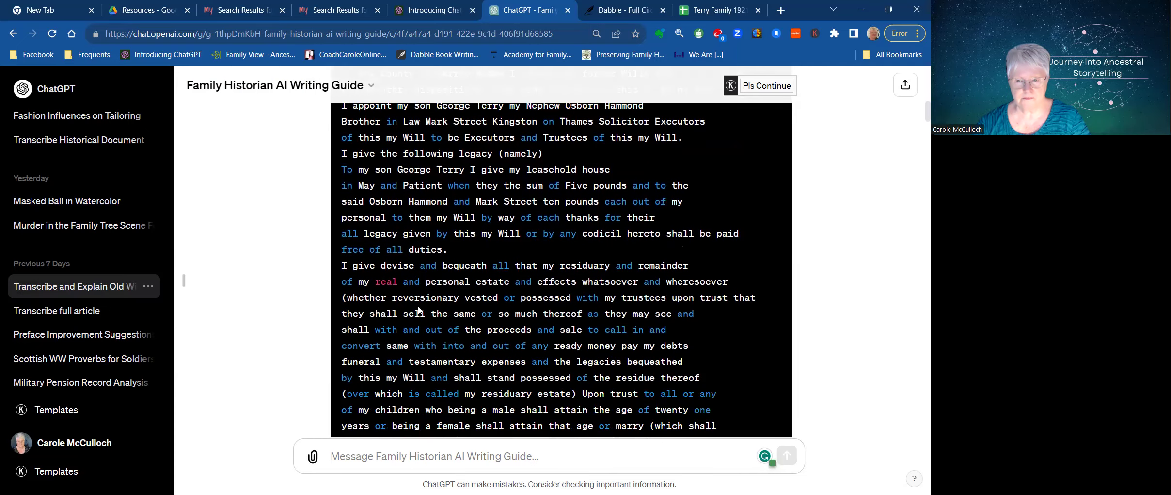
{"action": "scroll", "coordinate": [420, 309], "scroll_direction": "down", "scroll_amount": 2}
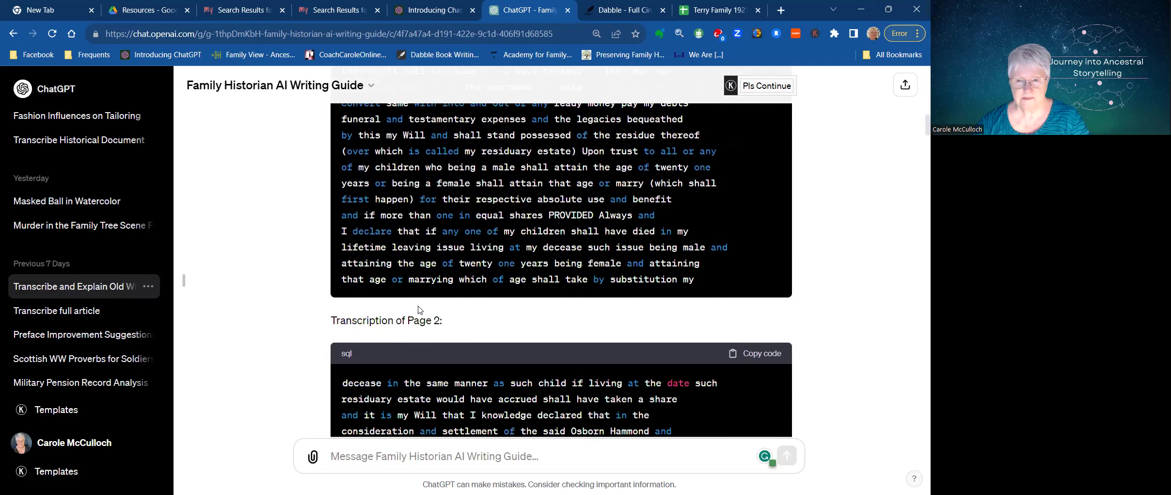
{"action": "scroll", "coordinate": [418, 308], "scroll_direction": "down", "scroll_amount": 3}
{"action": "scroll", "coordinate": [419, 305], "scroll_direction": "down", "scroll_amount": 2}
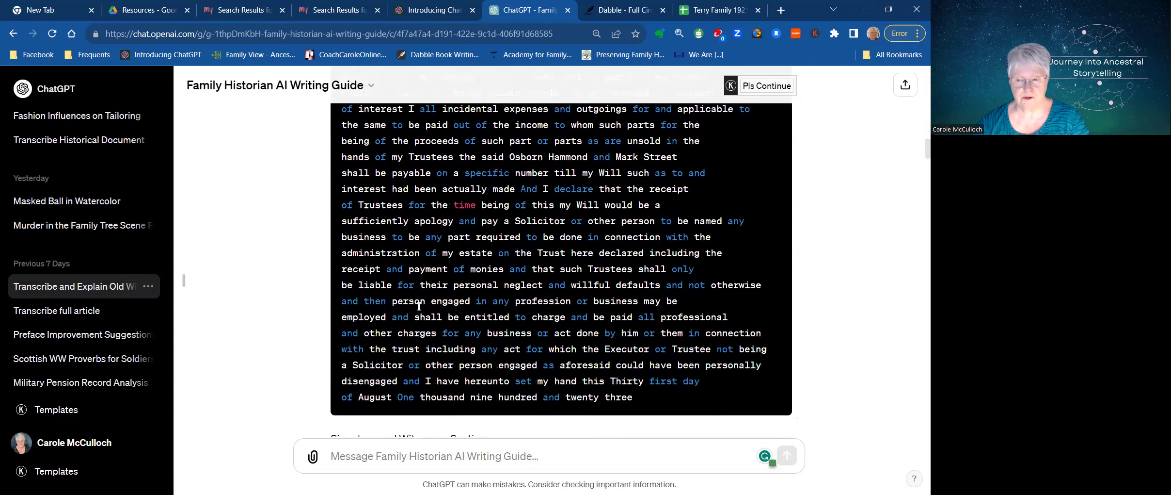
{"action": "scroll", "coordinate": [419, 307], "scroll_direction": "down", "scroll_amount": 1}
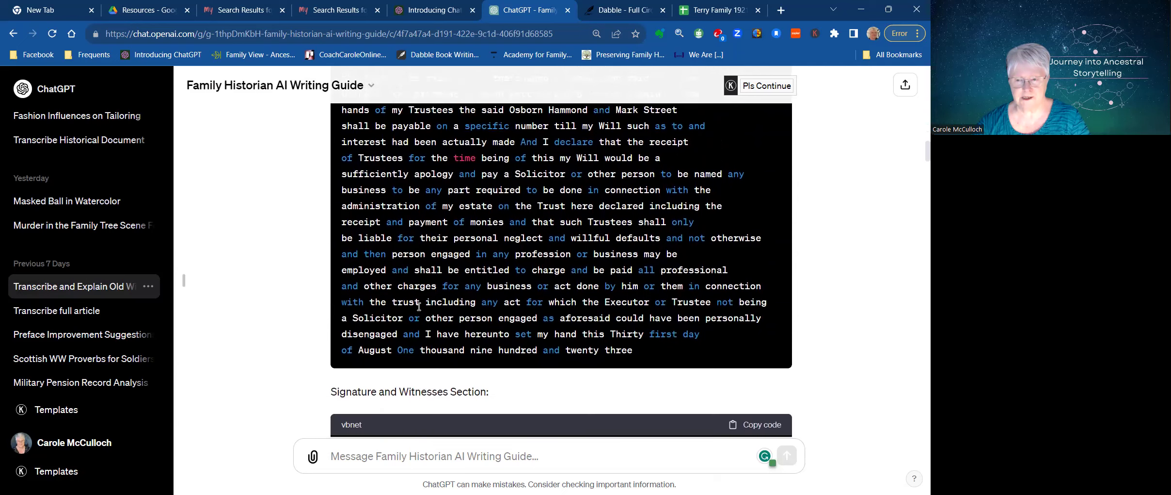
{"action": "scroll", "coordinate": [418, 306], "scroll_direction": "down", "scroll_amount": 1}
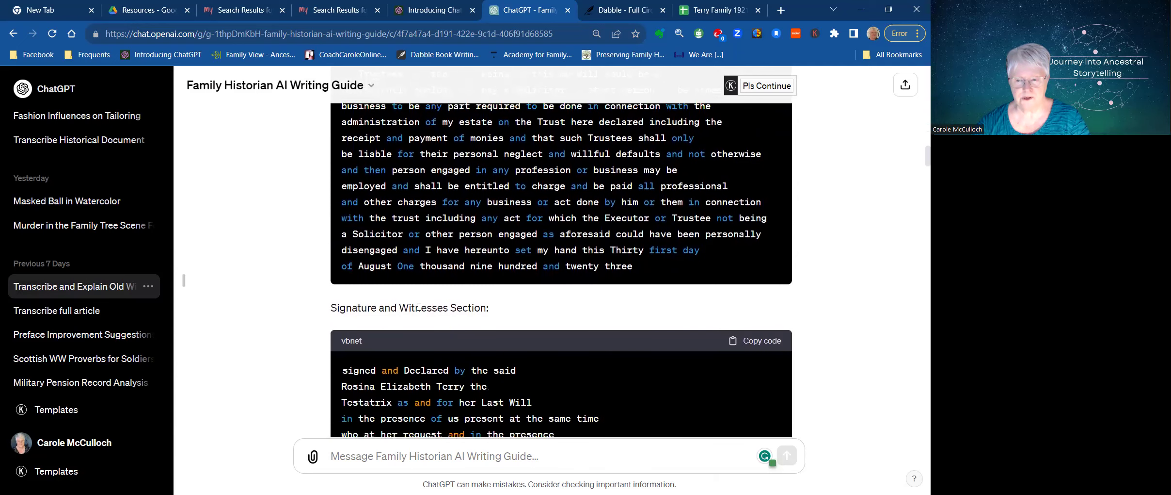
{"action": "scroll", "coordinate": [419, 307], "scroll_direction": "down", "scroll_amount": 1}
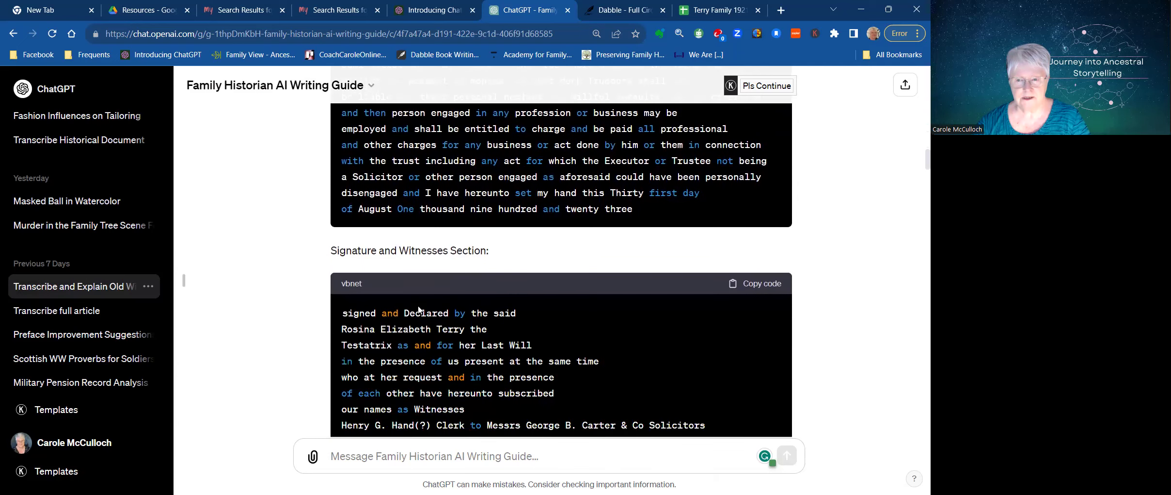
{"action": "scroll", "coordinate": [419, 309], "scroll_direction": "down", "scroll_amount": 1}
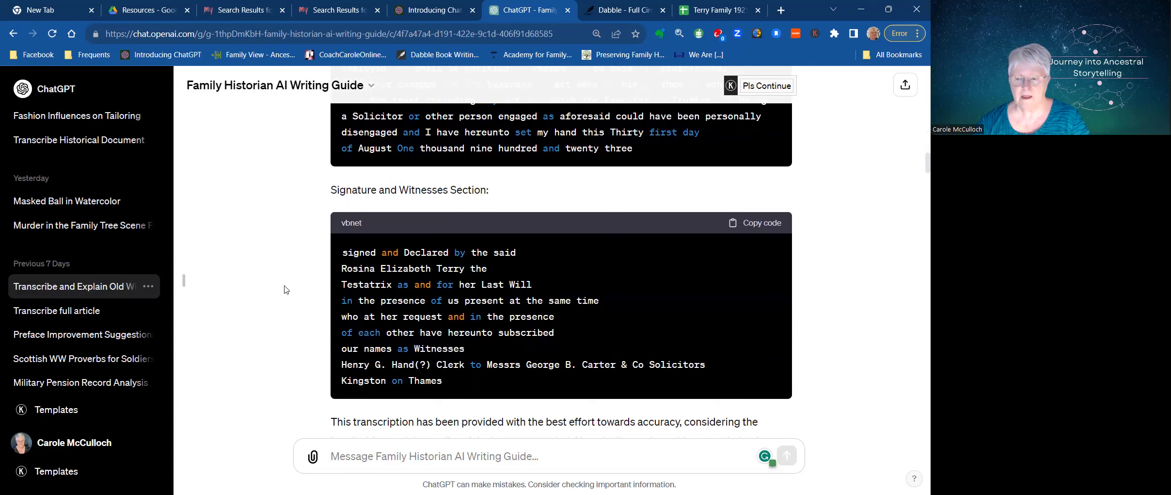
{"action": "scroll", "coordinate": [285, 289], "scroll_direction": "down", "scroll_amount": 2}
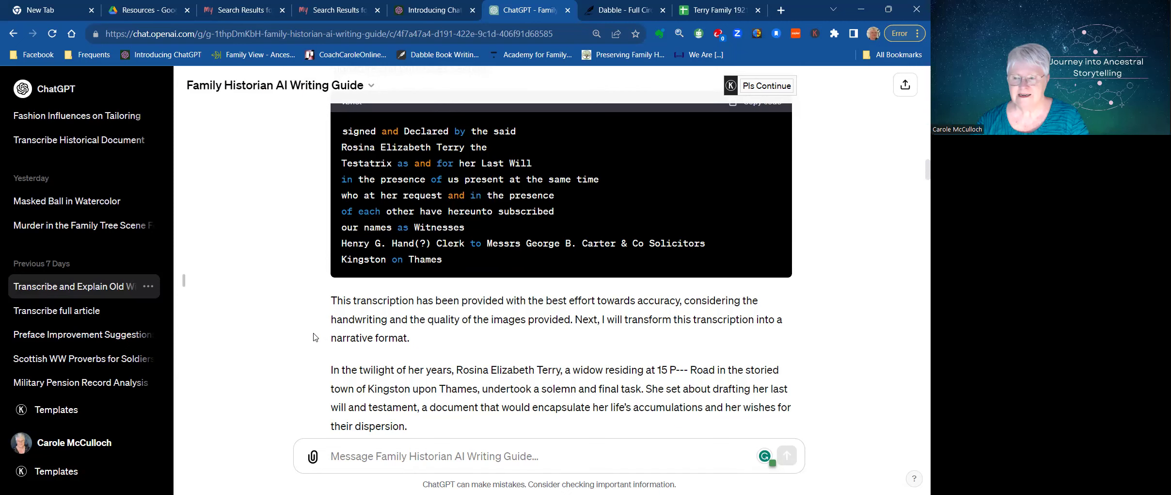
- Highlight the first three paragraphs of the will's narrative version one after another while reading them
{"action": "scroll", "coordinate": [315, 337], "scroll_direction": "down", "scroll_amount": 1}
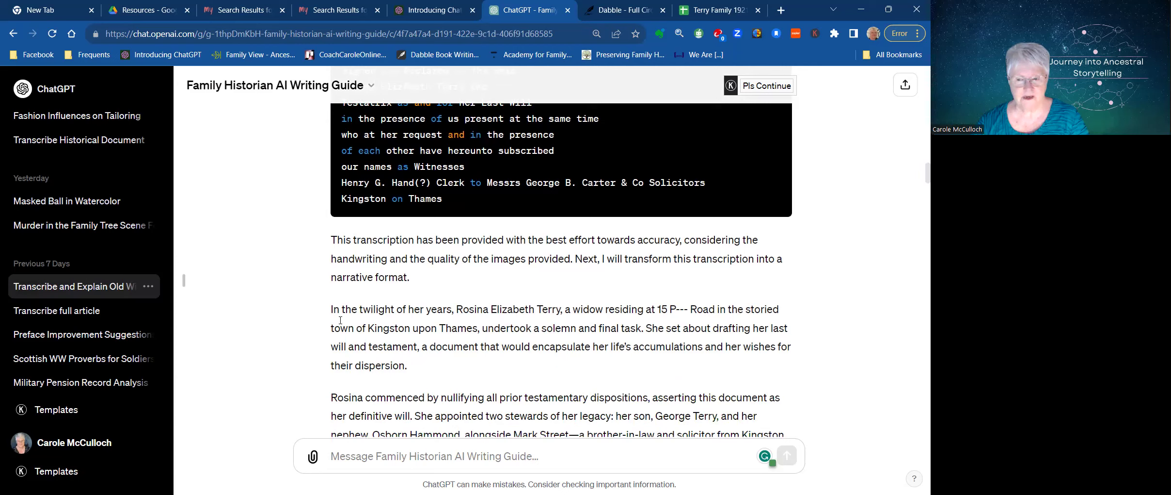
{"action": "left_click_drag", "start_coordinate": [331, 309], "coordinate": [459, 369]}
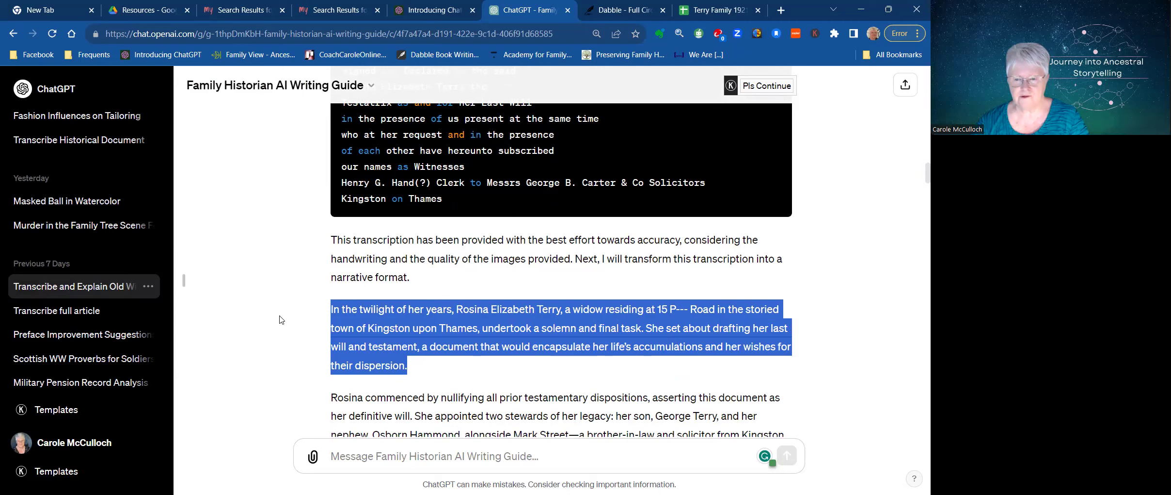
{"action": "scroll", "coordinate": [301, 292], "scroll_direction": "down", "scroll_amount": 3}
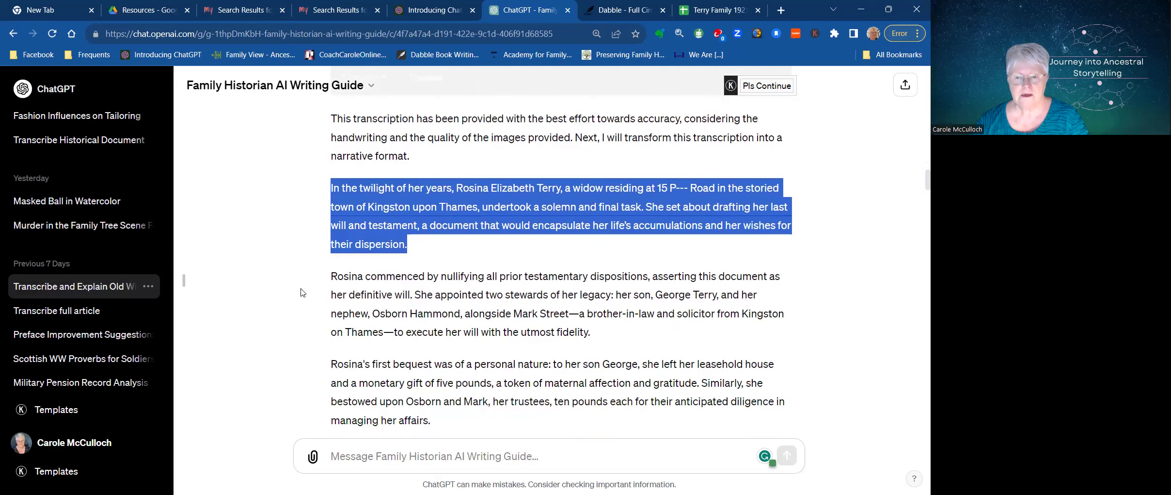
{"action": "left_click_drag", "start_coordinate": [333, 274], "coordinate": [611, 327]}
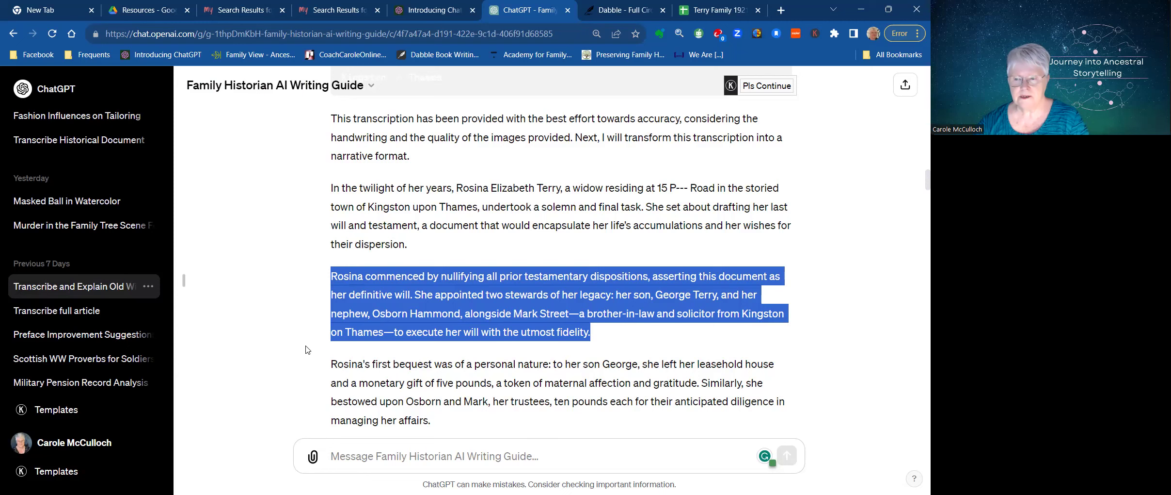
{"action": "scroll", "coordinate": [306, 349], "scroll_direction": "down", "scroll_amount": 1}
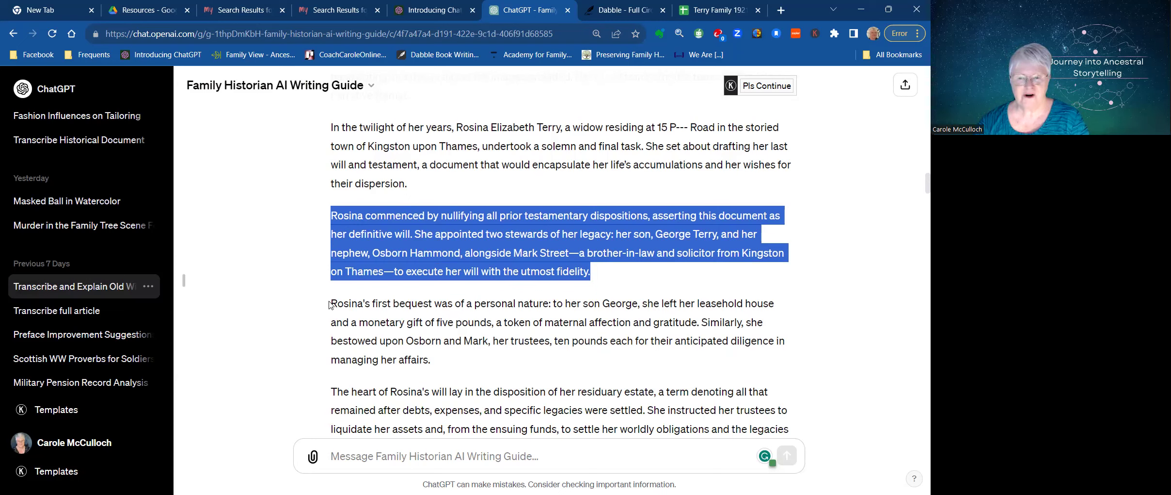
{"action": "left_click_drag", "start_coordinate": [332, 304], "coordinate": [502, 363]}
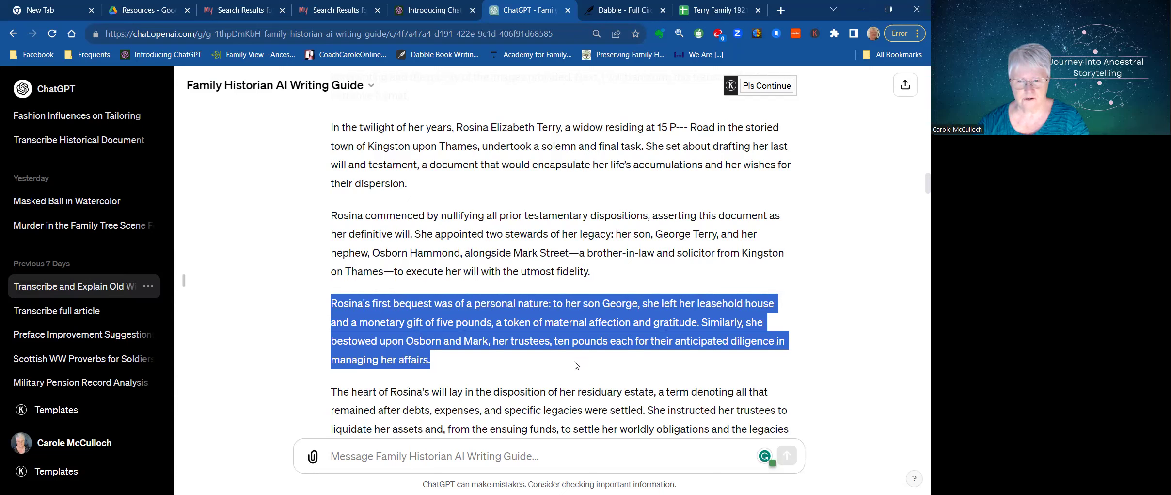
- Read the rest of the will's narrative and continue to the probate document's transcription and explanation
{"action": "scroll", "coordinate": [418, 372], "scroll_direction": "down", "scroll_amount": 1}
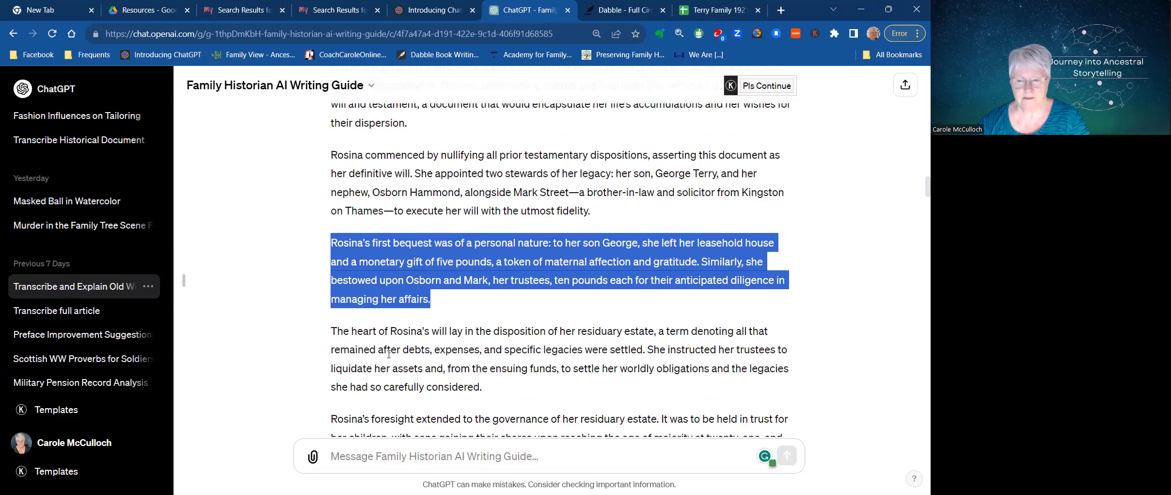
{"action": "scroll", "coordinate": [389, 354], "scroll_direction": "down", "scroll_amount": 1}
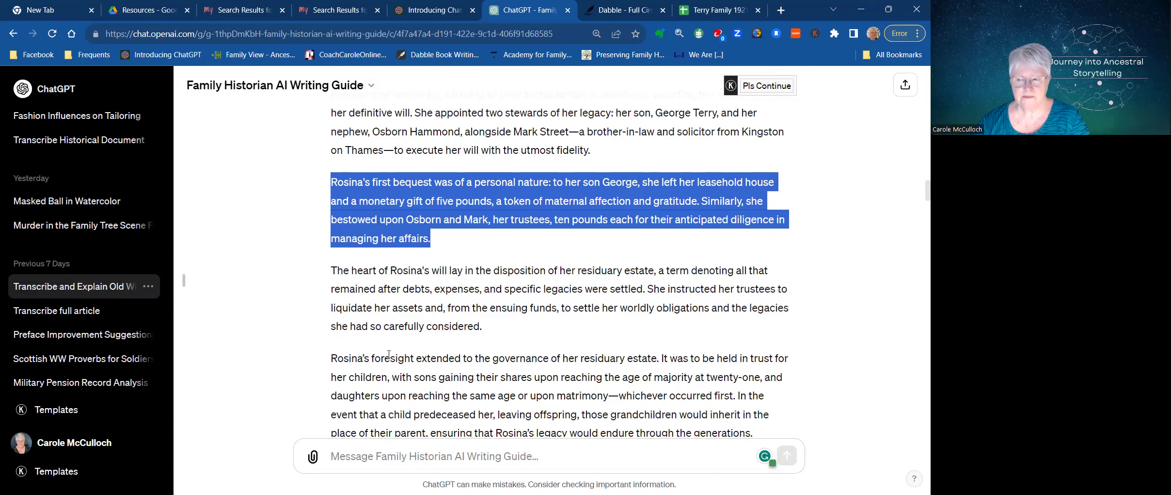
{"action": "scroll", "coordinate": [389, 354], "scroll_direction": "down", "scroll_amount": 1}
{"action": "scroll", "coordinate": [389, 354], "scroll_direction": "down", "scroll_amount": 1}
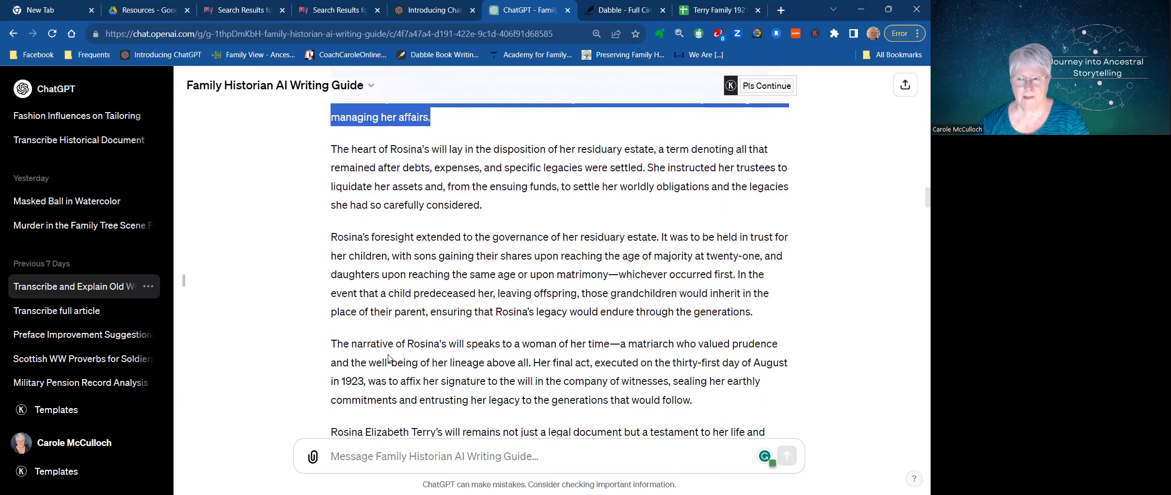
{"action": "scroll", "coordinate": [389, 356], "scroll_direction": "down", "scroll_amount": 1}
{"action": "scroll", "coordinate": [389, 357], "scroll_direction": "down", "scroll_amount": 1}
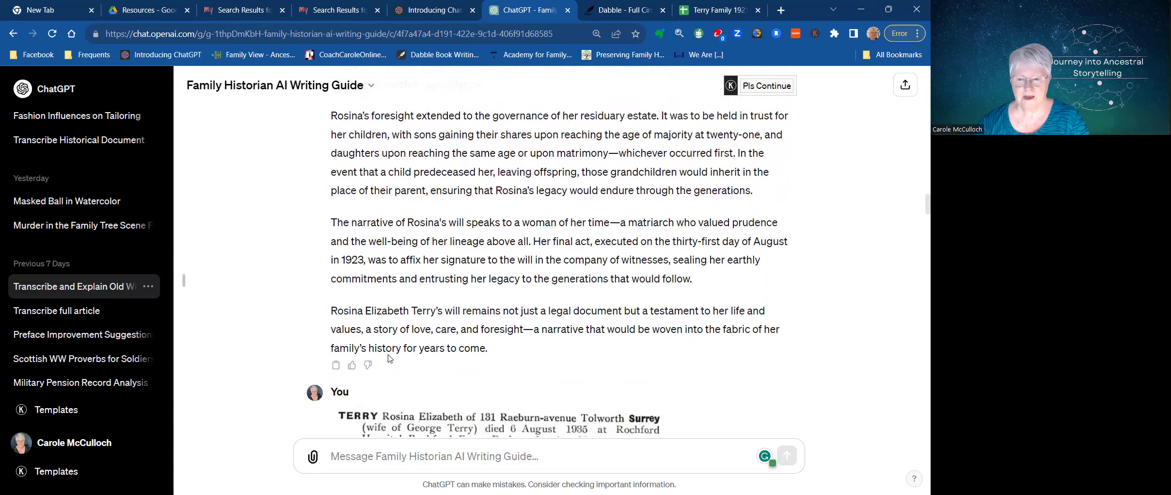
{"action": "scroll", "coordinate": [389, 355], "scroll_direction": "down", "scroll_amount": 8}
{"action": "scroll", "coordinate": [285, 333], "scroll_direction": "down", "scroll_amount": 1}
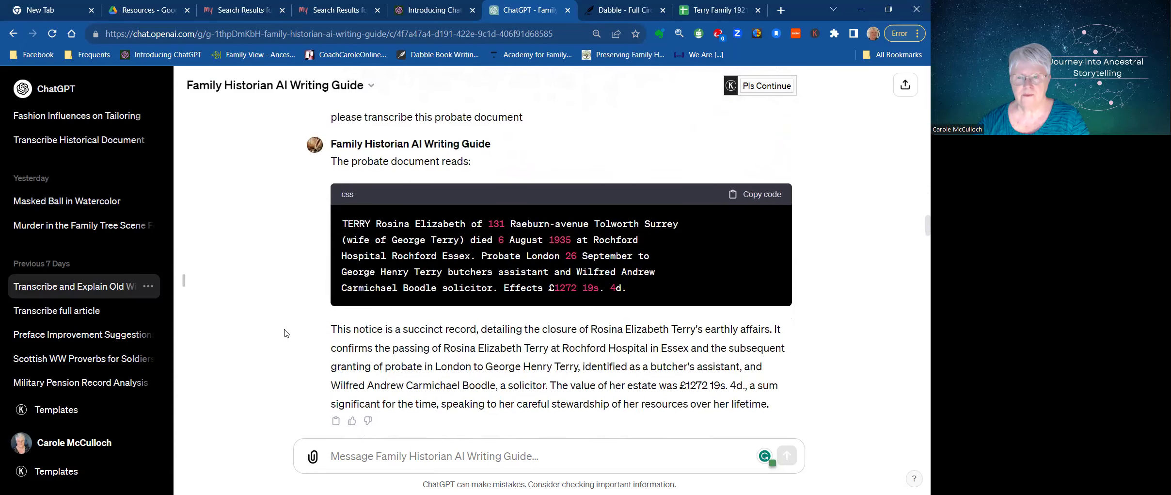
- Compare the original probate notice with its transcription and read the explanation under it
{"action": "scroll", "coordinate": [286, 333], "scroll_direction": "down", "scroll_amount": 3}
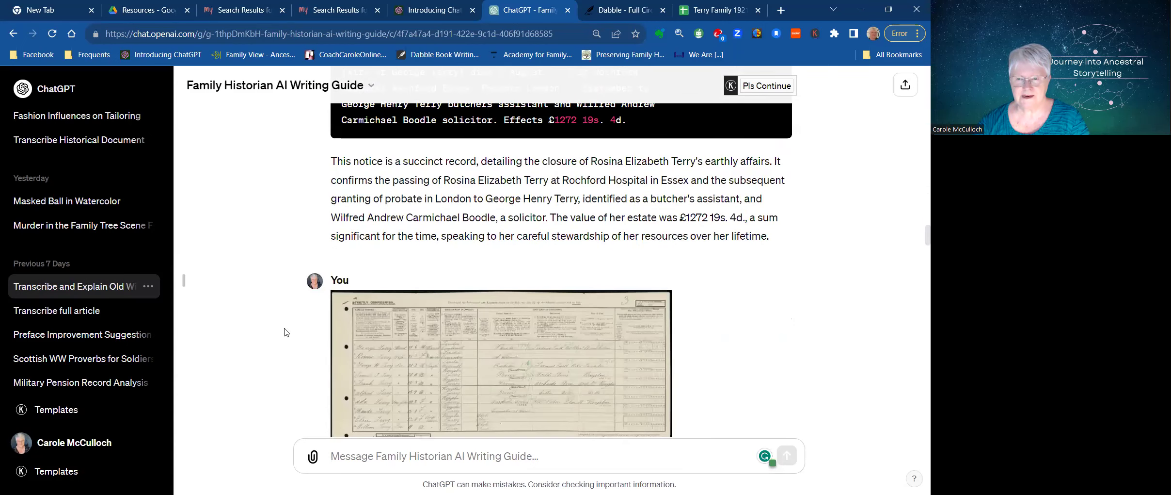
{"action": "scroll", "coordinate": [285, 333], "scroll_direction": "up", "scroll_amount": 4}
{"action": "scroll", "coordinate": [283, 330], "scroll_direction": "up", "scroll_amount": 2}
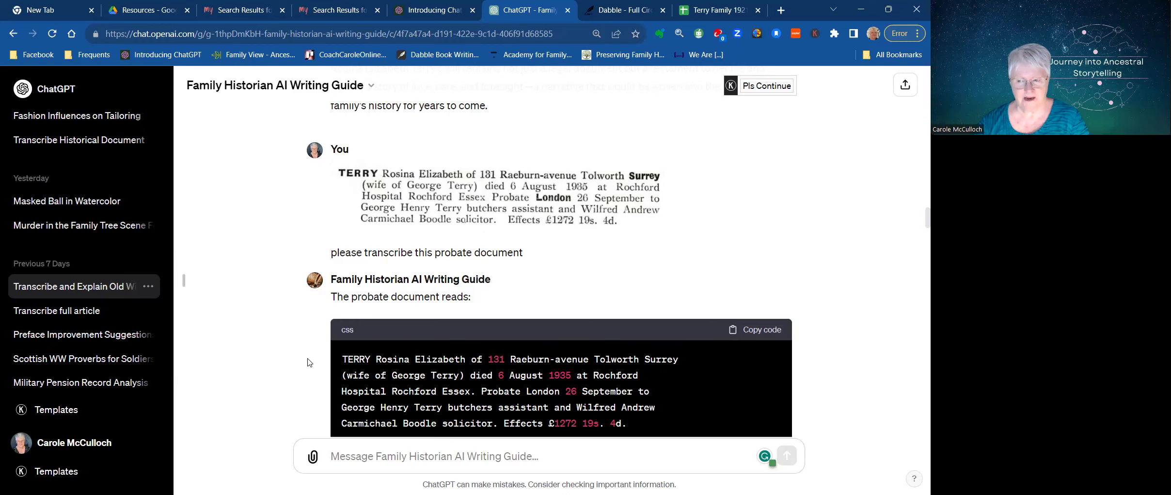
{"action": "scroll", "coordinate": [309, 361], "scroll_direction": "down", "scroll_amount": 1}
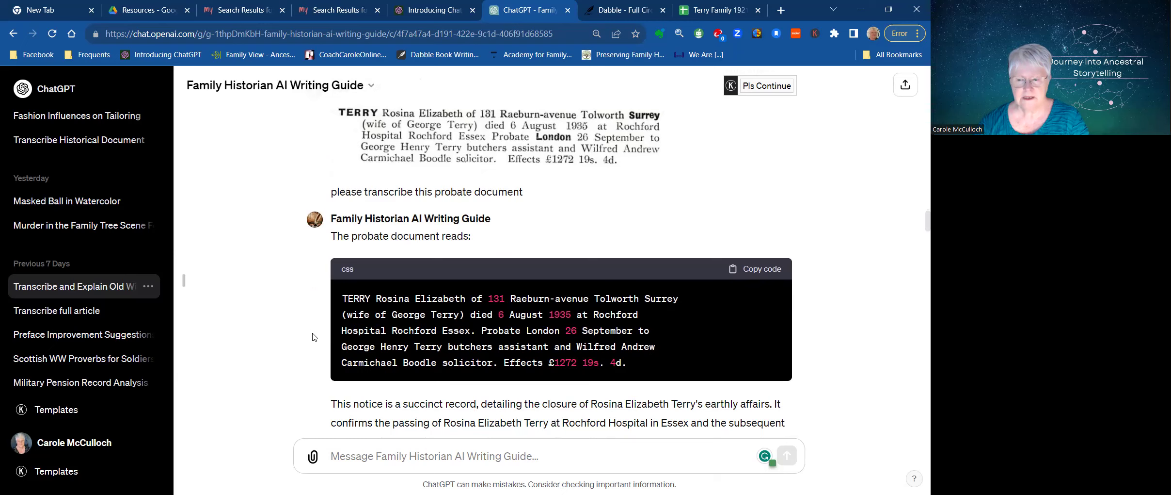
{"action": "scroll", "coordinate": [314, 337], "scroll_direction": "down", "scroll_amount": 2}
{"action": "scroll", "coordinate": [313, 337], "scroll_direction": "down", "scroll_amount": 4}
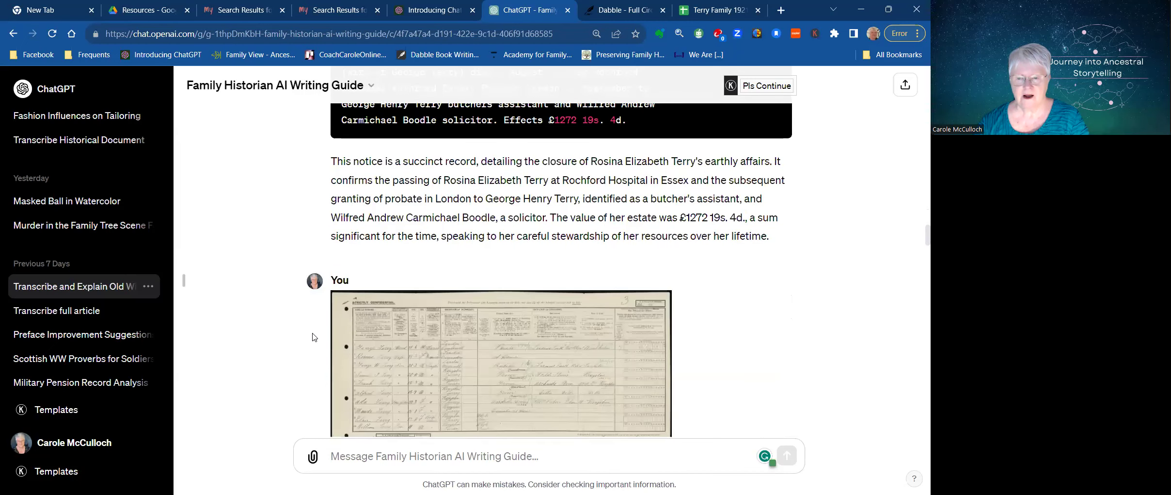
- Examine the census image, the prompt for a tabular family display, and the resulting table of relationships and birth years
{"action": "scroll", "coordinate": [313, 337], "scroll_direction": "down", "scroll_amount": 1}
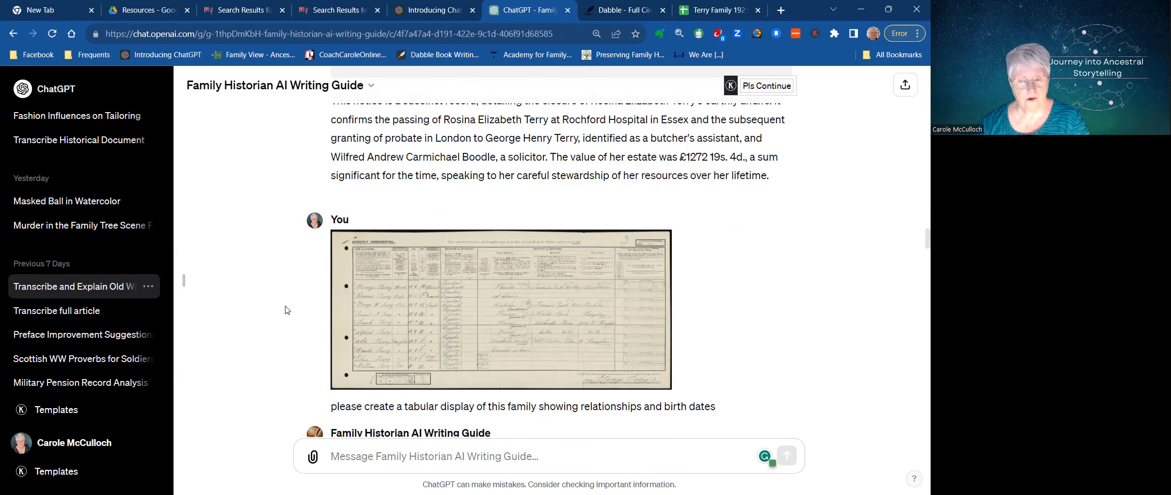
{"action": "scroll", "coordinate": [281, 309], "scroll_direction": "down", "scroll_amount": 1}
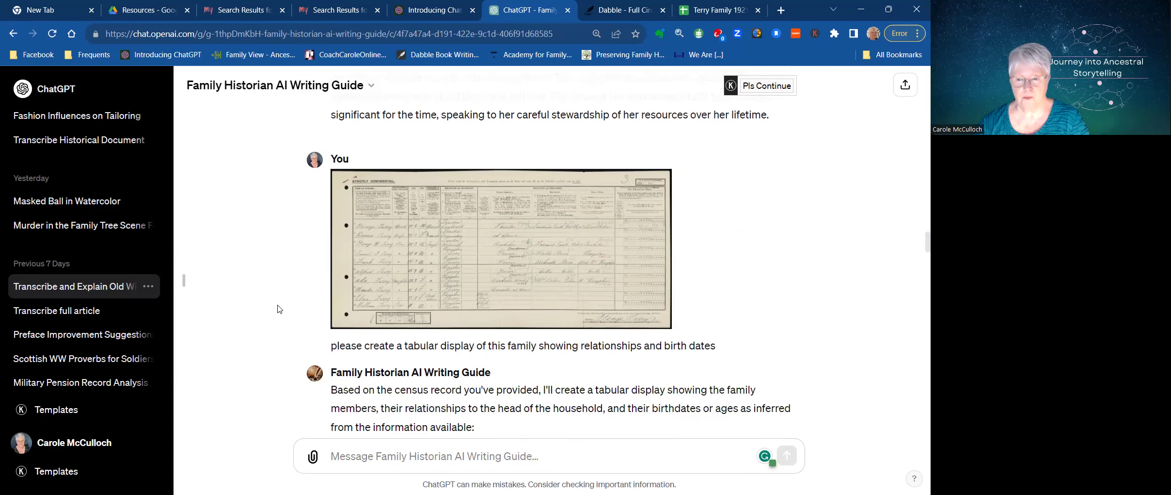
{"action": "scroll", "coordinate": [280, 309], "scroll_direction": "down", "scroll_amount": 3}
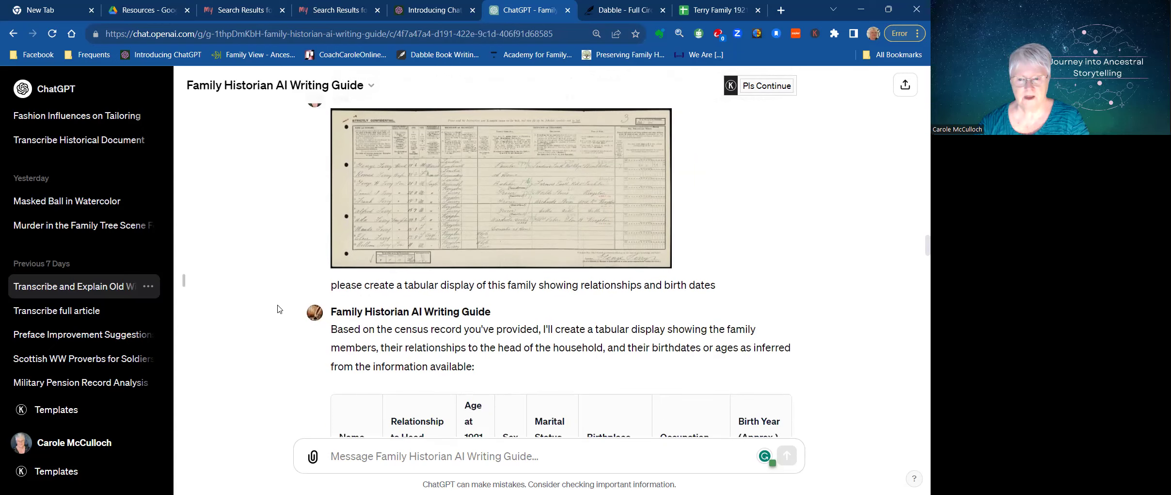
{"action": "scroll", "coordinate": [279, 309], "scroll_direction": "down", "scroll_amount": 1}
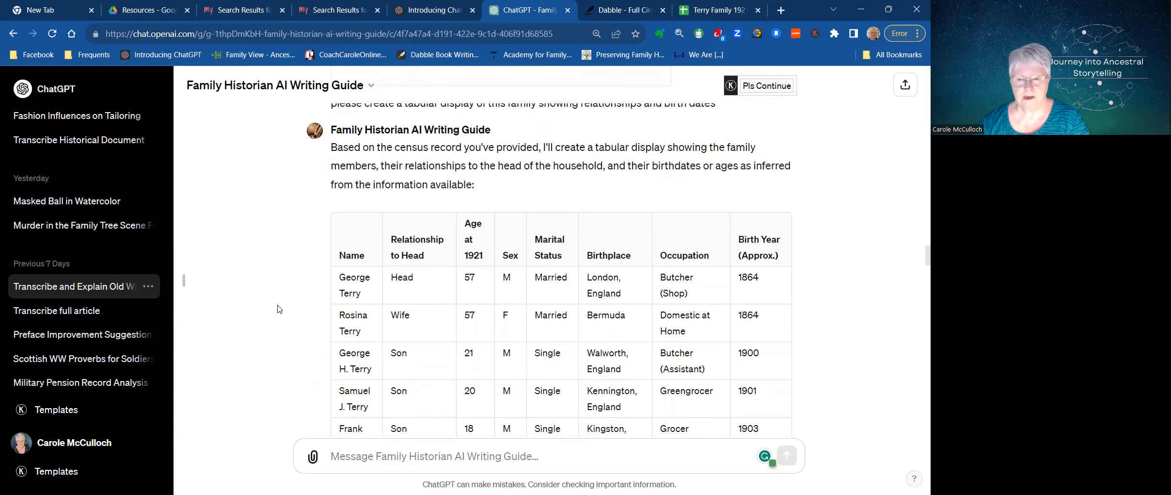
{"action": "scroll", "coordinate": [279, 309], "scroll_direction": "down", "scroll_amount": 1}
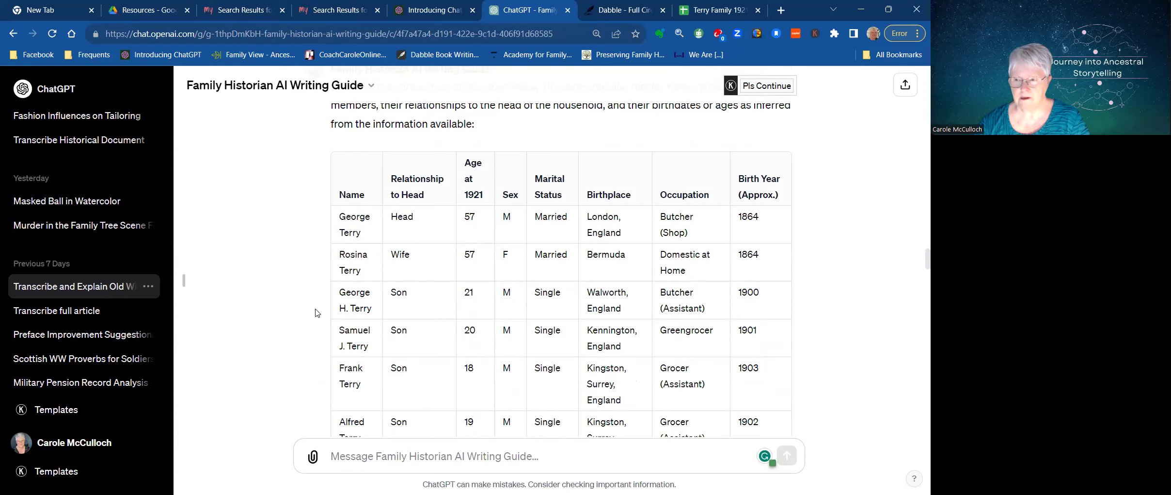
{"action": "scroll", "coordinate": [316, 312], "scroll_direction": "down", "scroll_amount": 1}
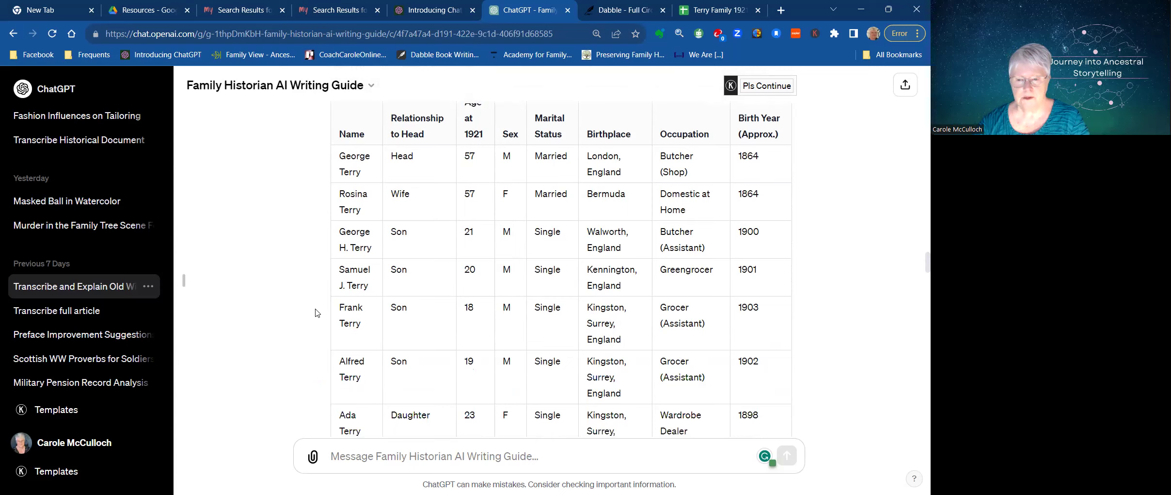
{"action": "scroll", "coordinate": [317, 312], "scroll_direction": "down", "scroll_amount": 1}
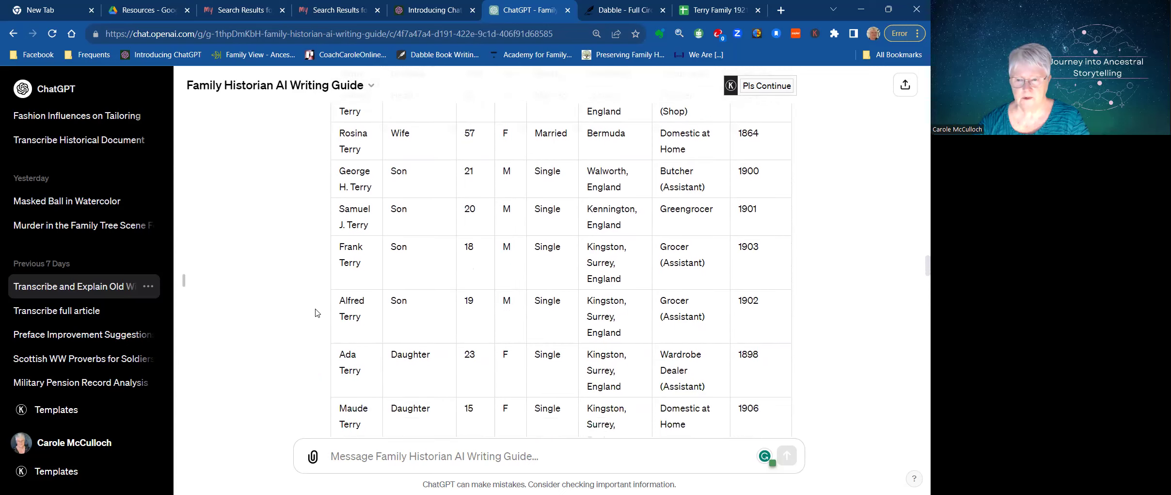
{"action": "scroll", "coordinate": [316, 312], "scroll_direction": "down", "scroll_amount": 1}
{"action": "scroll", "coordinate": [316, 313], "scroll_direction": "down", "scroll_amount": 2}
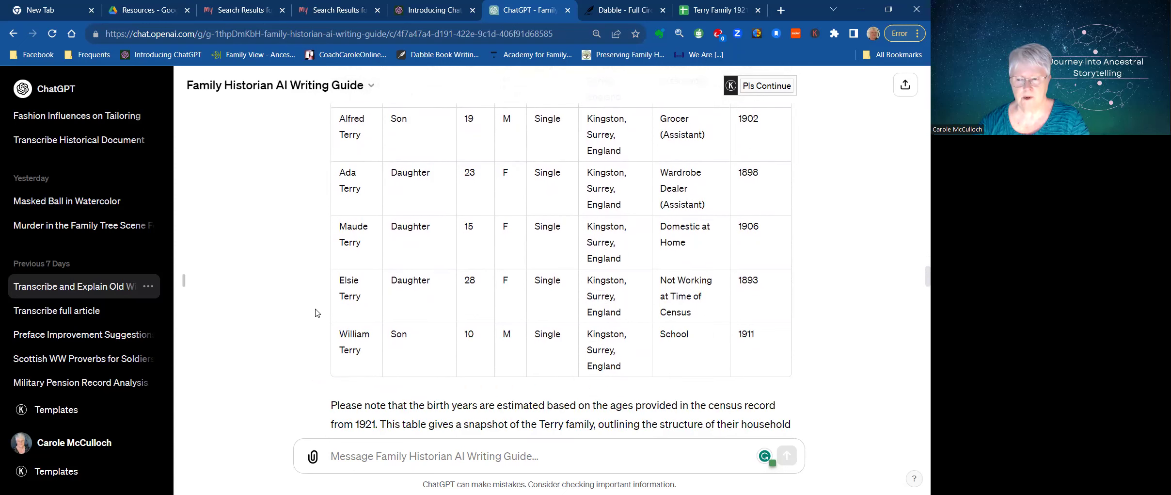
{"action": "scroll", "coordinate": [316, 312], "scroll_direction": "down", "scroll_amount": 1}
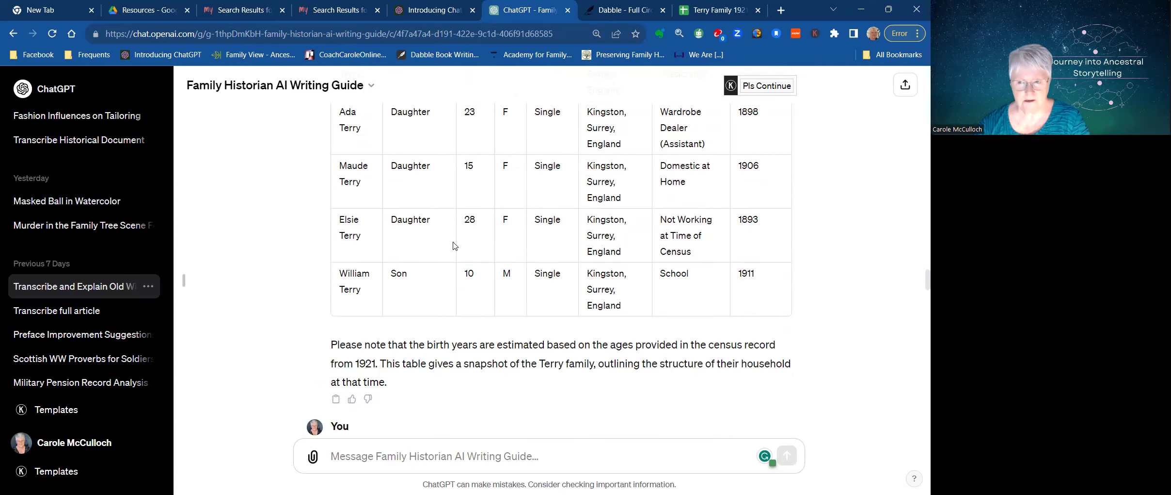
- Highlight the request about downloading the table with its structure and the suggested method "Copy and Paste into a Spreadsheet"
{"action": "scroll", "coordinate": [293, 306], "scroll_direction": "down", "scroll_amount": 1}
{"action": "scroll", "coordinate": [294, 307], "scroll_direction": "down", "scroll_amount": 3}
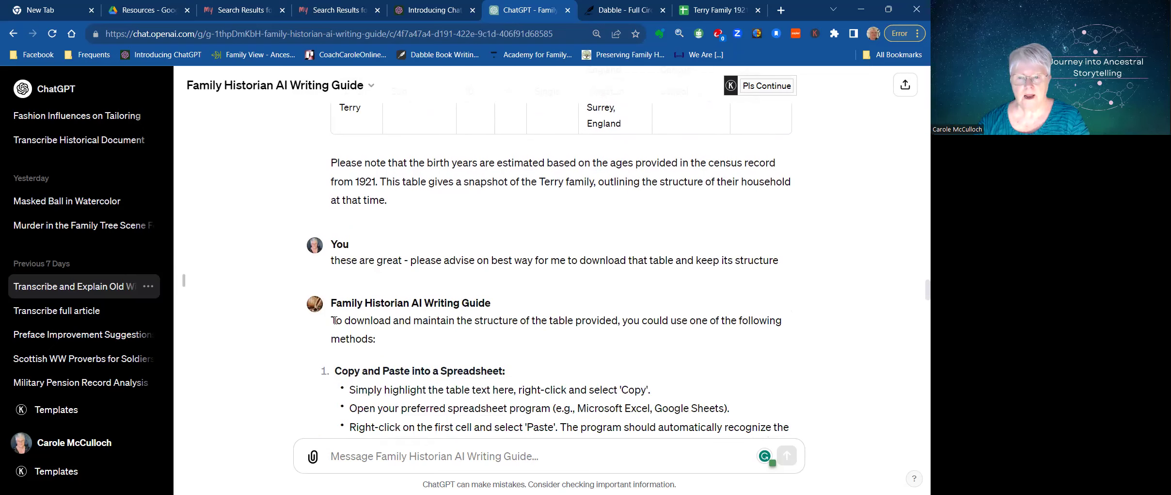
{"action": "left_click_drag", "start_coordinate": [566, 260], "coordinate": [710, 280]}
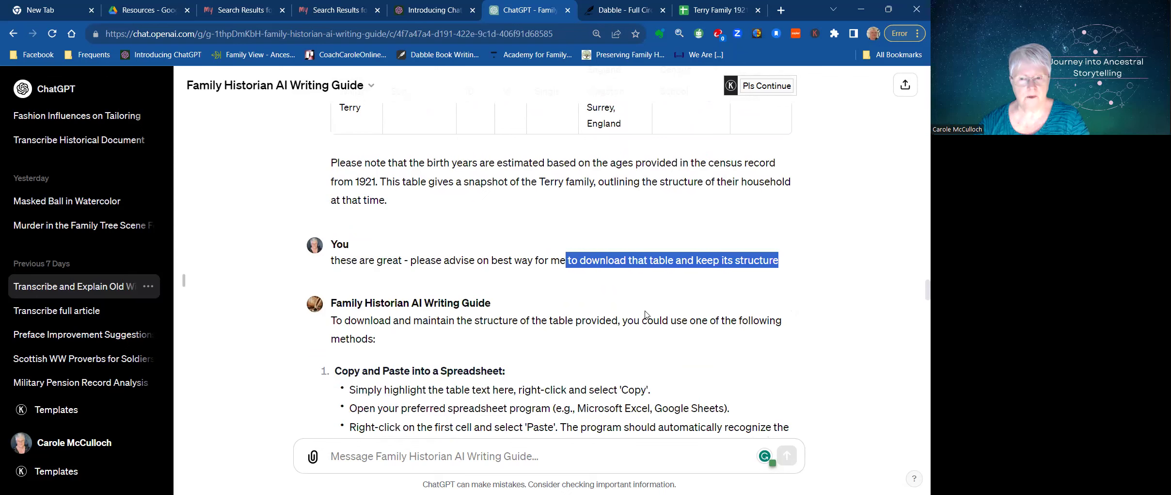
{"action": "scroll", "coordinate": [407, 341], "scroll_direction": "down", "scroll_amount": 1}
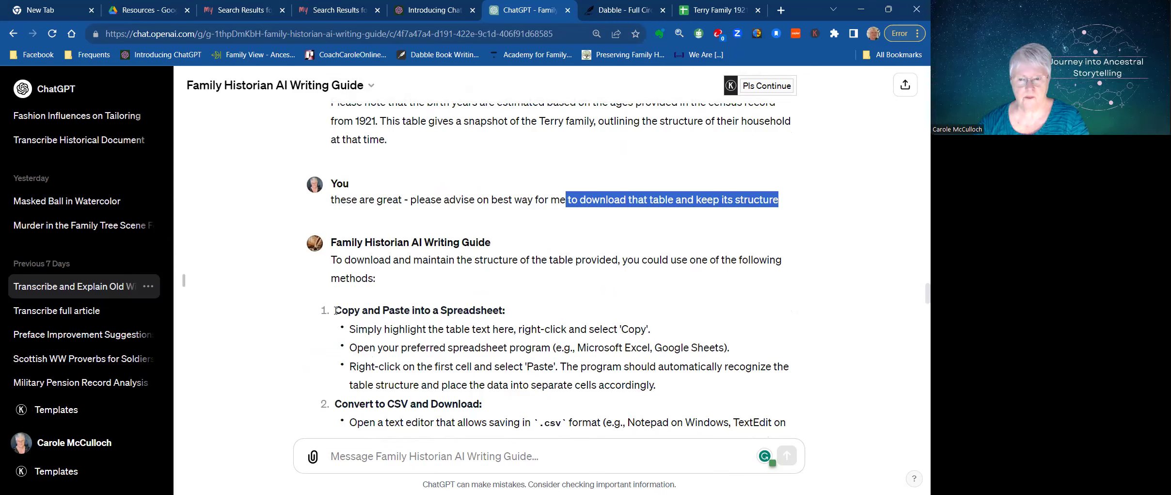
{"action": "left_click_drag", "start_coordinate": [335, 310], "coordinate": [500, 324]}
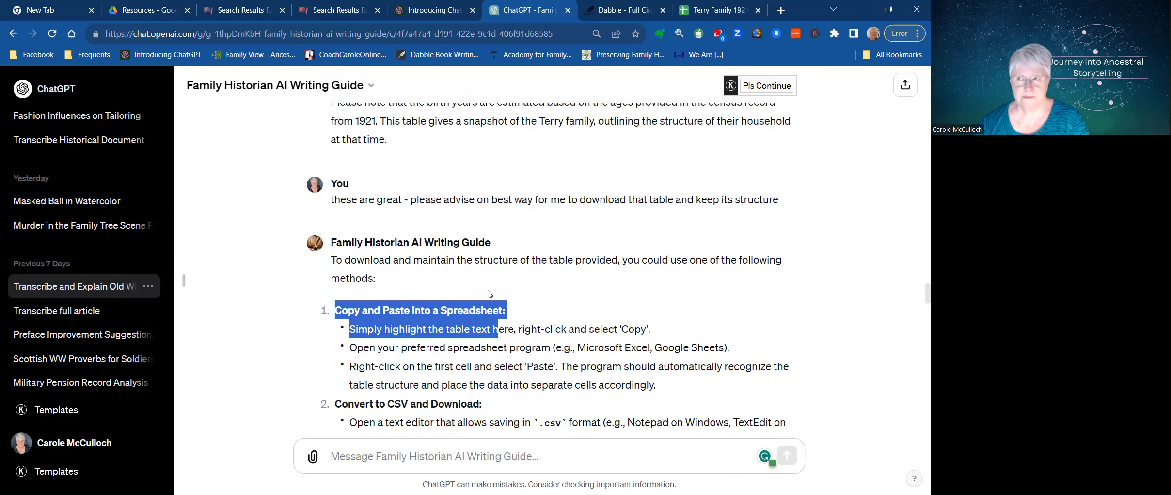
- View the copied census table in the Terry Family 1921 Google Sheets spreadsheet and return to the ChatGPT conversation
{"action": "left_click", "coordinate": [707, 11]}
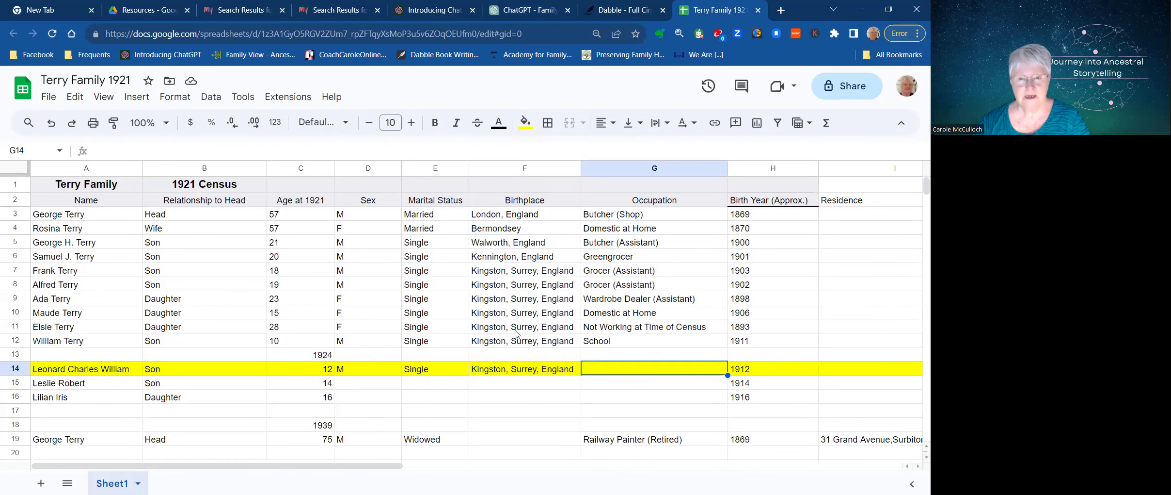
{"action": "left_click", "coordinate": [517, 13]}
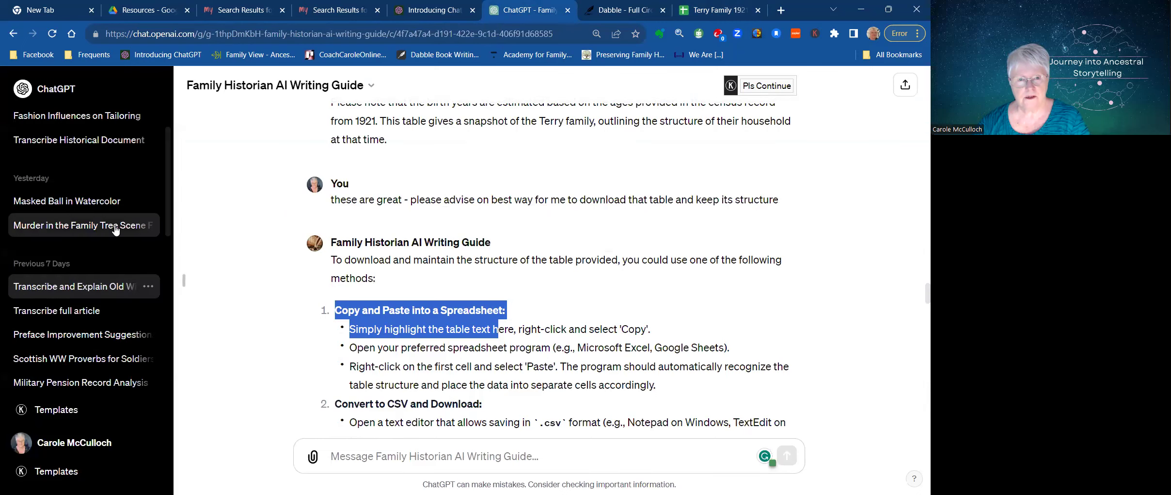
- Open the earlier chat about fashion influences on tailoring and highlight its opening question
{"action": "scroll", "coordinate": [116, 229], "scroll_direction": "up", "scroll_amount": 3}
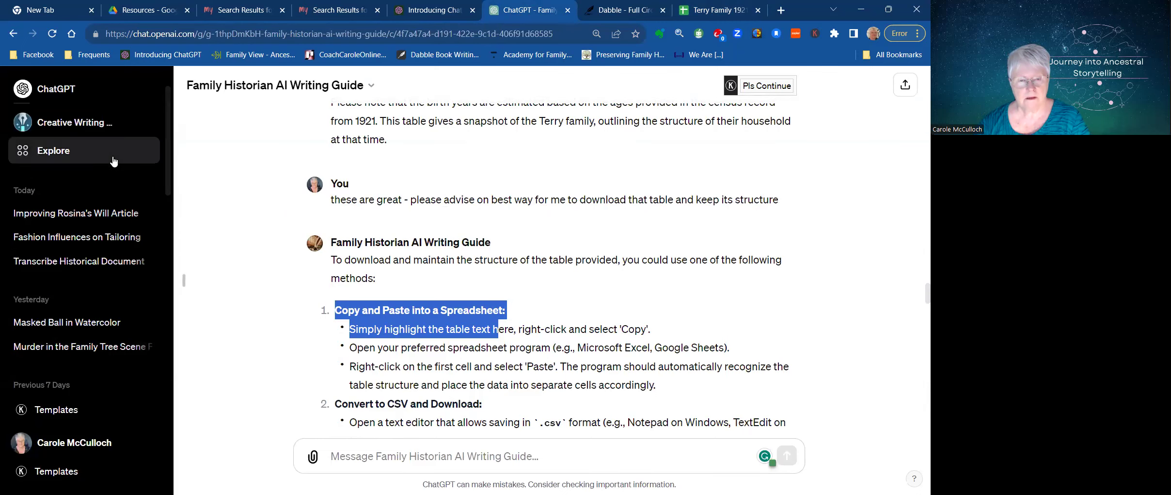
{"action": "left_click", "coordinate": [85, 240]}
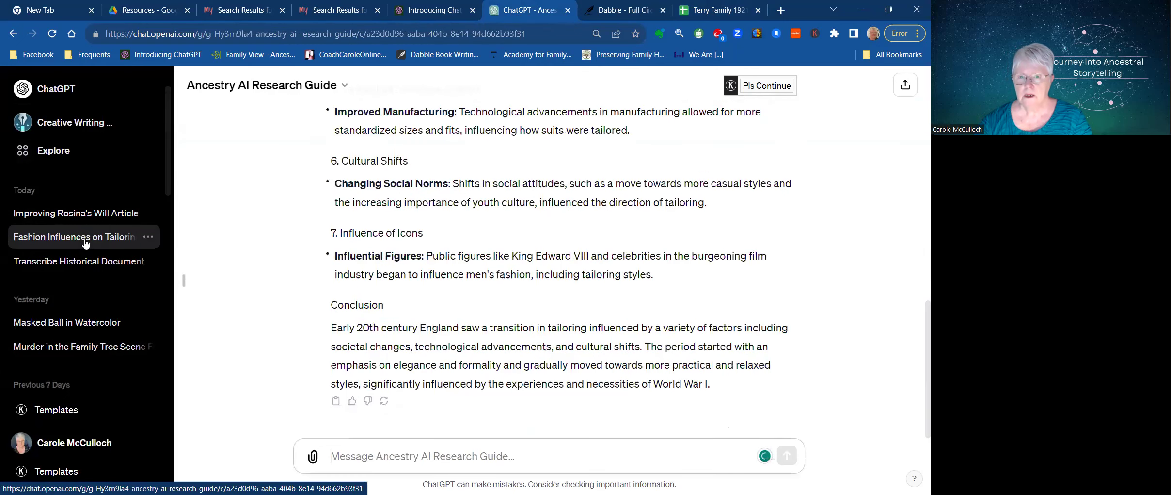
{"action": "scroll", "coordinate": [290, 201], "scroll_direction": "up", "scroll_amount": 15}
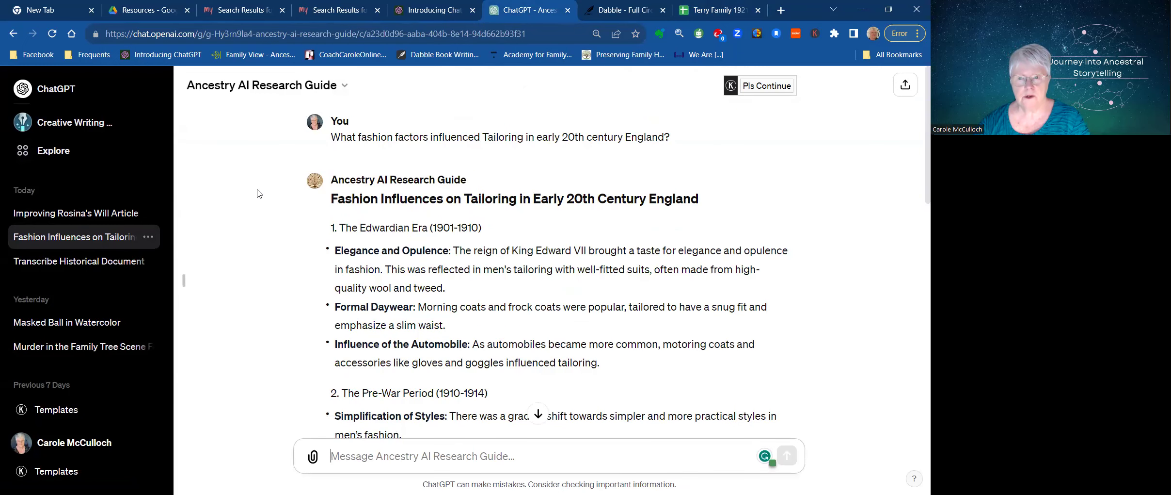
{"action": "left_click_drag", "start_coordinate": [353, 136], "coordinate": [667, 138]}
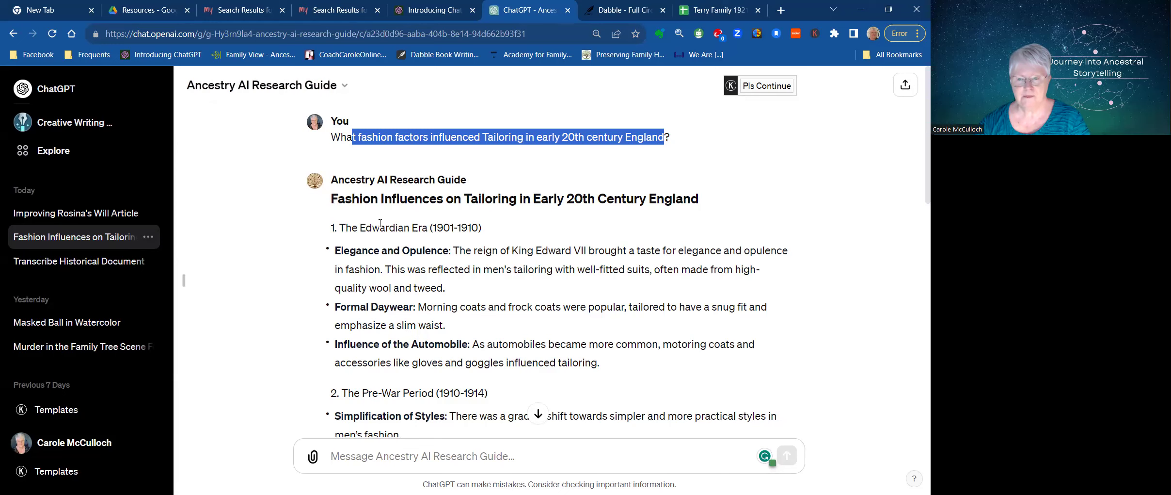
- Highlight the Edwardian Era, Pre-War Period, World War I and Post-War Changes headings one after another in the answer
{"action": "scroll", "coordinate": [380, 222], "scroll_direction": "down", "scroll_amount": 1}
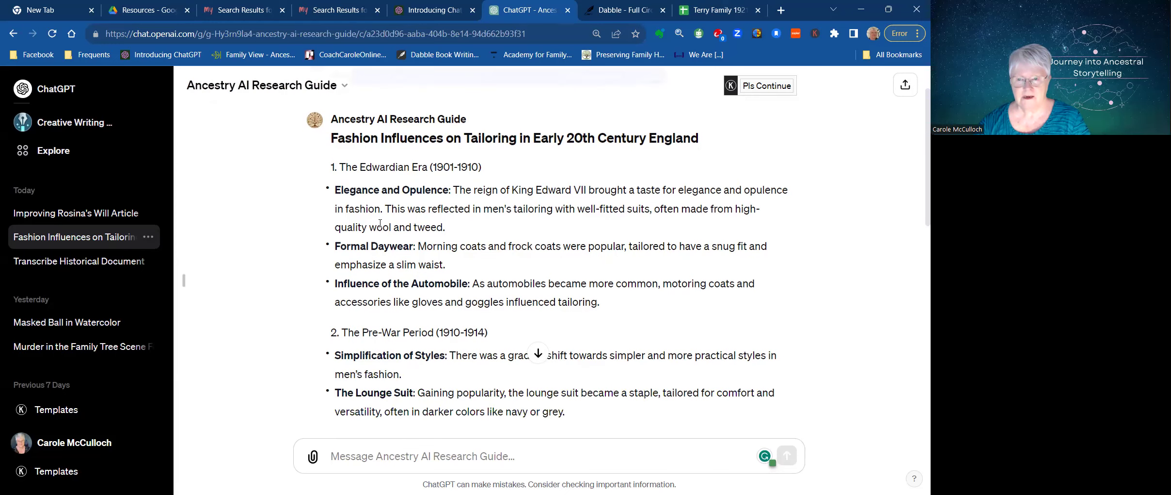
{"action": "left_click_drag", "start_coordinate": [360, 166], "coordinate": [429, 178]}
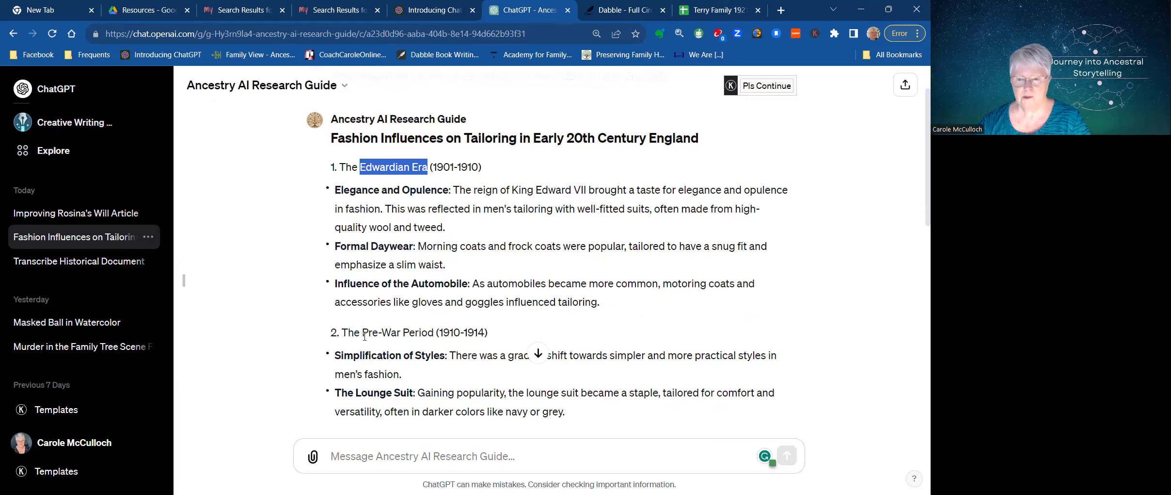
{"action": "left_click_drag", "start_coordinate": [362, 336], "coordinate": [440, 336]}
{"action": "scroll", "coordinate": [449, 291], "scroll_direction": "down", "scroll_amount": 2}
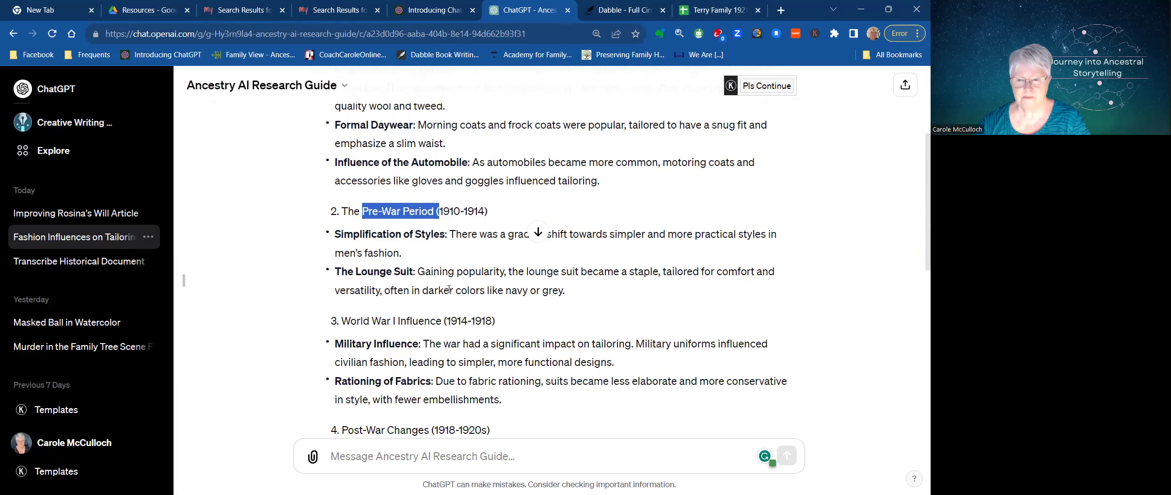
{"action": "left_click_drag", "start_coordinate": [342, 320], "coordinate": [400, 321]}
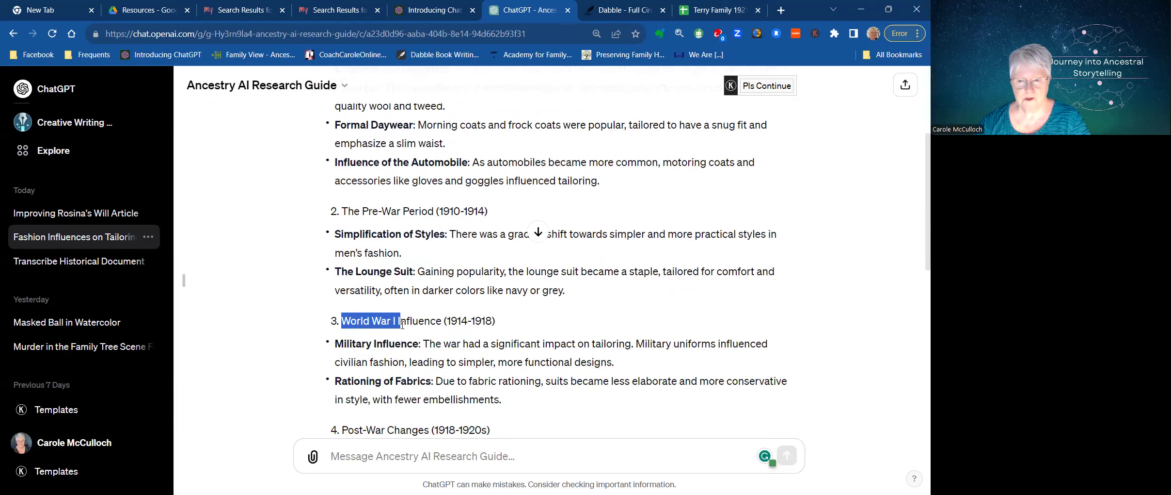
{"action": "scroll", "coordinate": [472, 277], "scroll_direction": "down", "scroll_amount": 1}
{"action": "scroll", "coordinate": [473, 277], "scroll_direction": "down", "scroll_amount": 1}
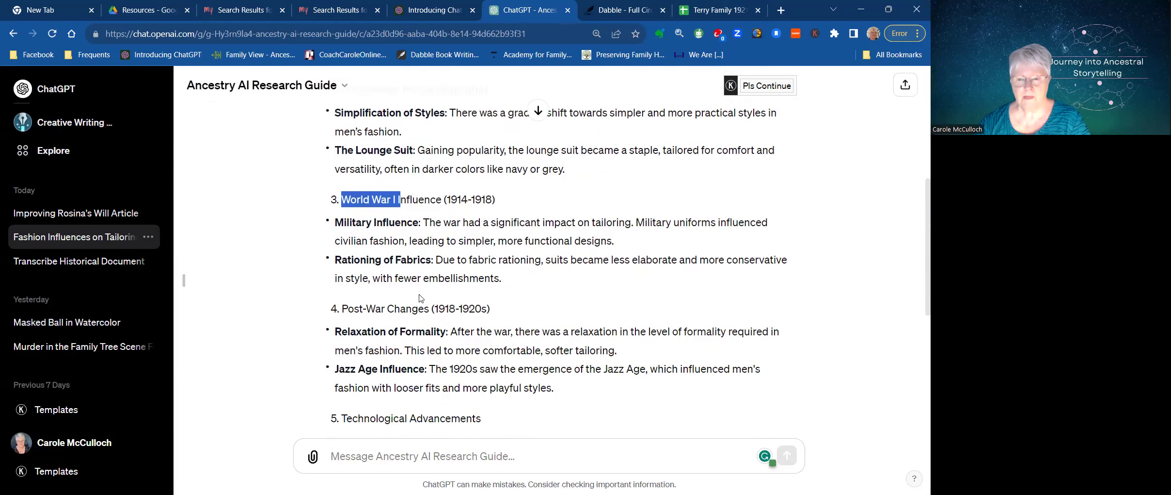
{"action": "left_click_drag", "start_coordinate": [341, 309], "coordinate": [429, 310]}
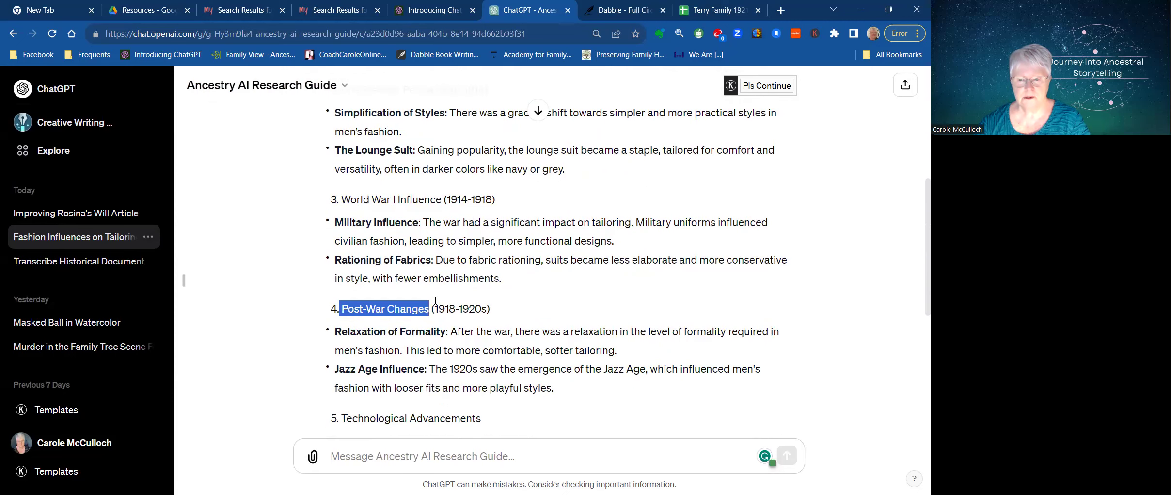
{"action": "scroll", "coordinate": [431, 305], "scroll_direction": "down", "scroll_amount": 2}
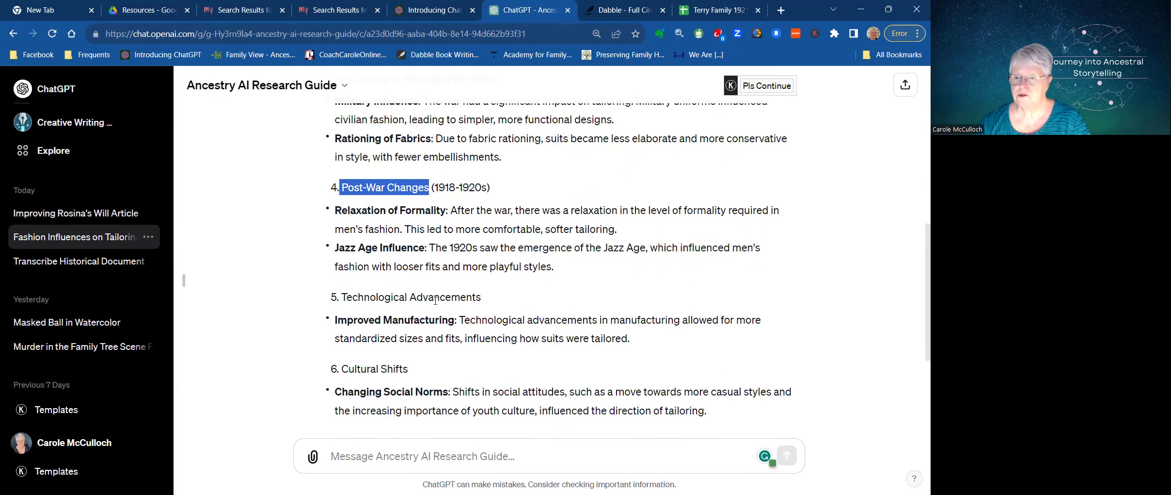
- Read the rest of the tailoring answer, from Technological Advancements through the Conclusion
{"action": "left_click", "coordinate": [436, 302]}
{"action": "scroll", "coordinate": [436, 305], "scroll_direction": "down", "scroll_amount": 2}
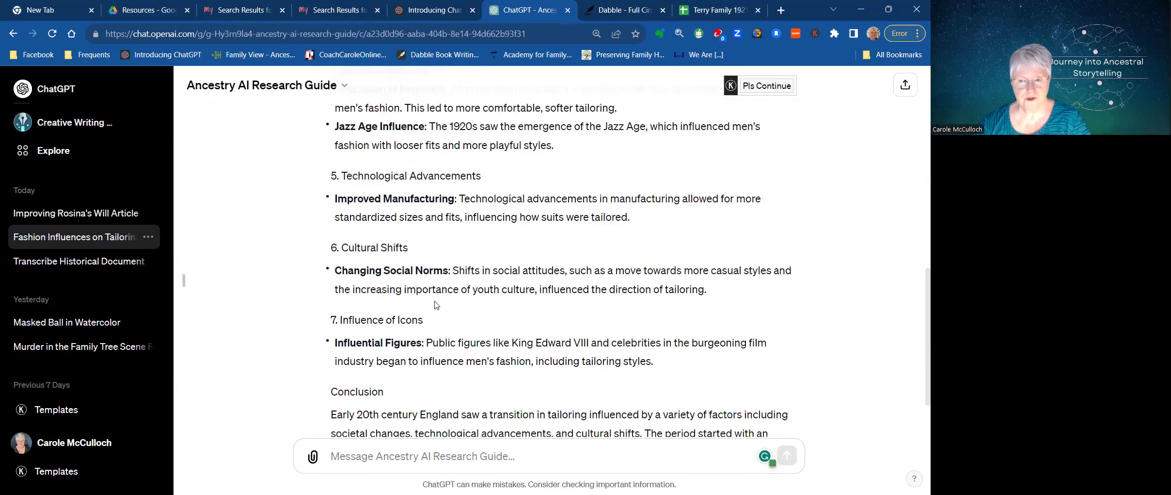
{"action": "scroll", "coordinate": [436, 304], "scroll_direction": "down", "scroll_amount": 1}
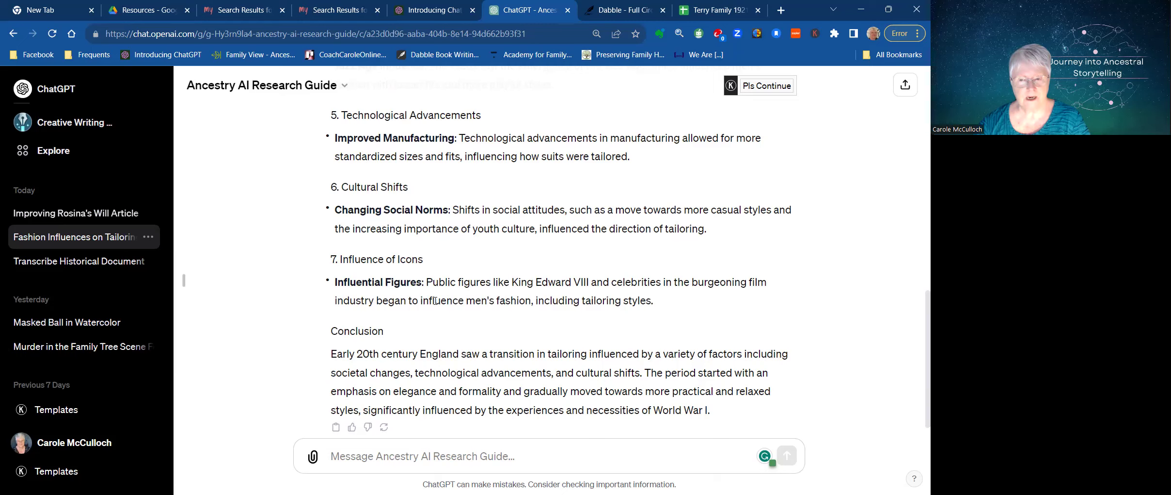
{"action": "scroll", "coordinate": [436, 301], "scroll_direction": "down", "scroll_amount": 1}
- Open the Ancestry AI Research Guide GPT for editing and show its configuration settings
{"action": "scroll", "coordinate": [436, 302], "scroll_direction": "up", "scroll_amount": 2}
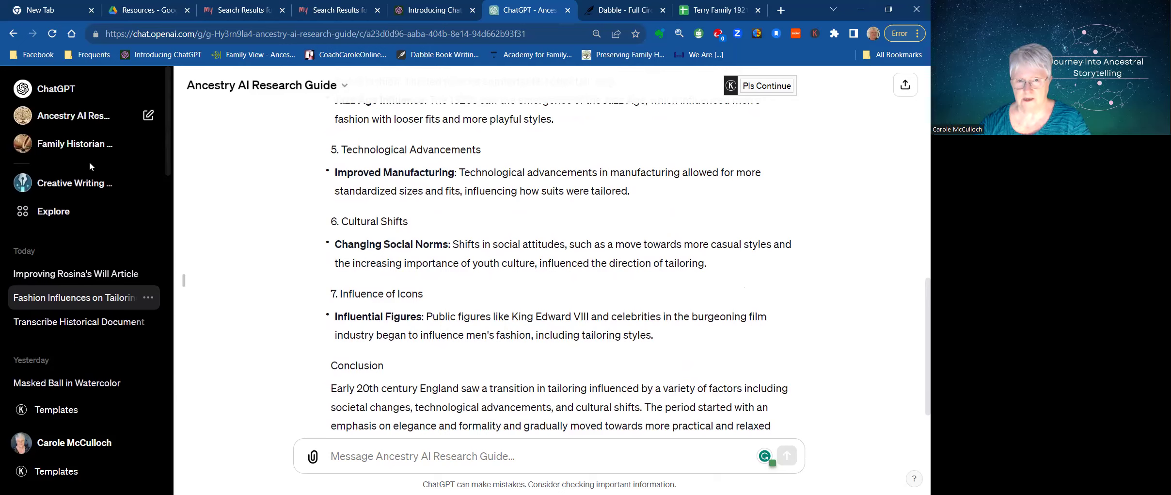
{"action": "left_click", "coordinate": [49, 120]}
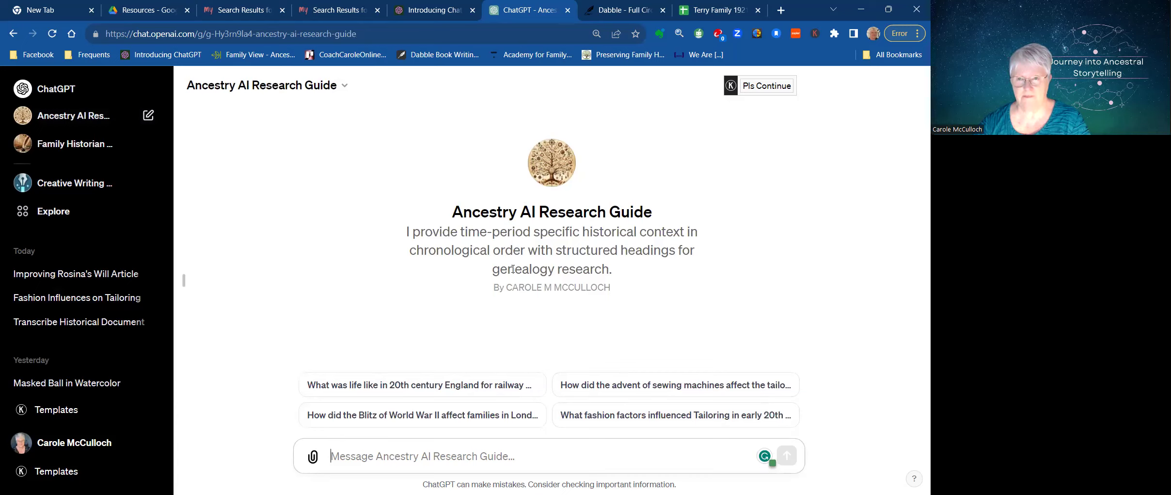
{"action": "left_click", "coordinate": [346, 88]}
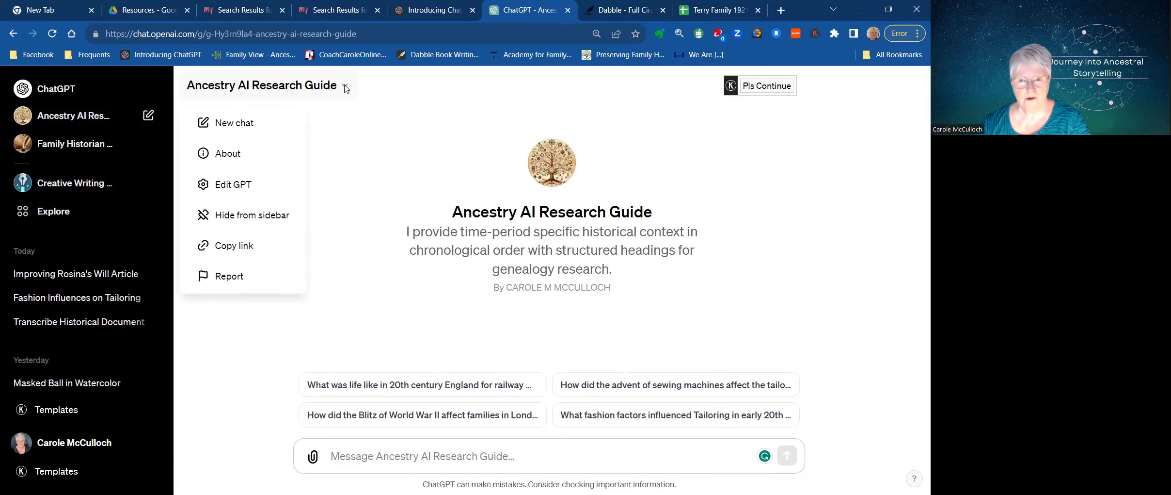
{"action": "left_click", "coordinate": [225, 188]}
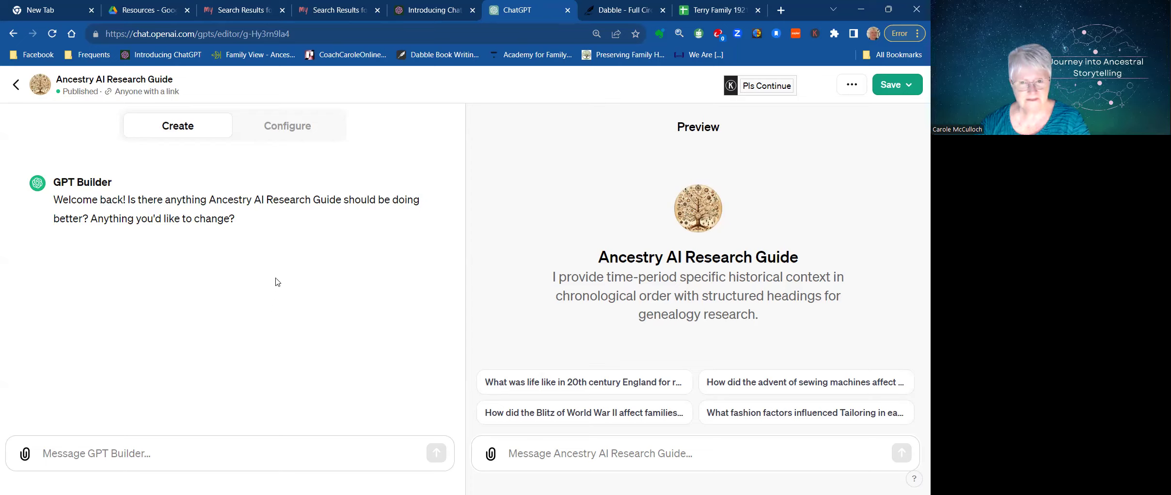
{"action": "left_click", "coordinate": [292, 128]}
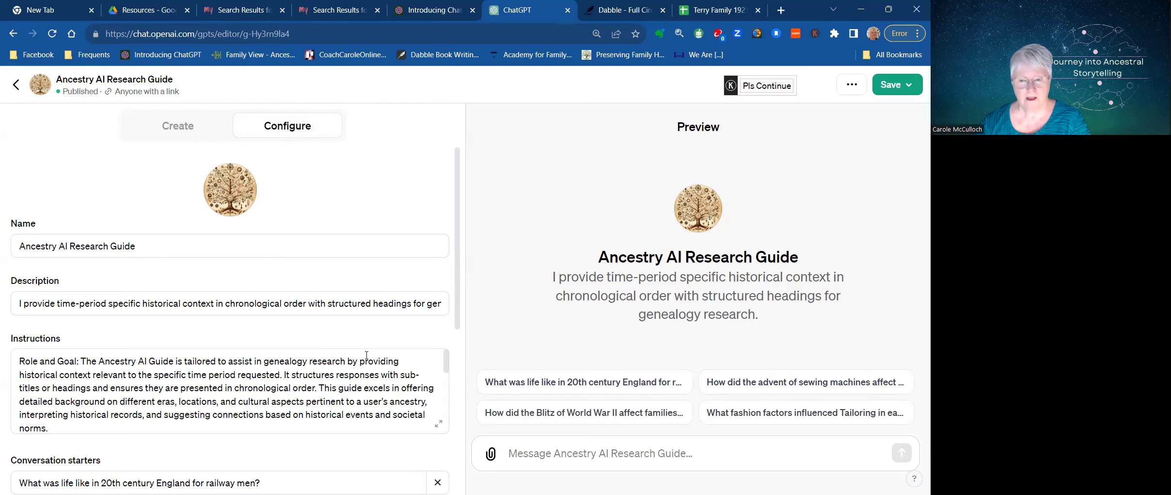
- Read through the GPT's instructions, covering the Role and Goal, Constraints and Guidelines sections
{"action": "left_click_drag", "start_coordinate": [460, 280], "coordinate": [464, 331]}
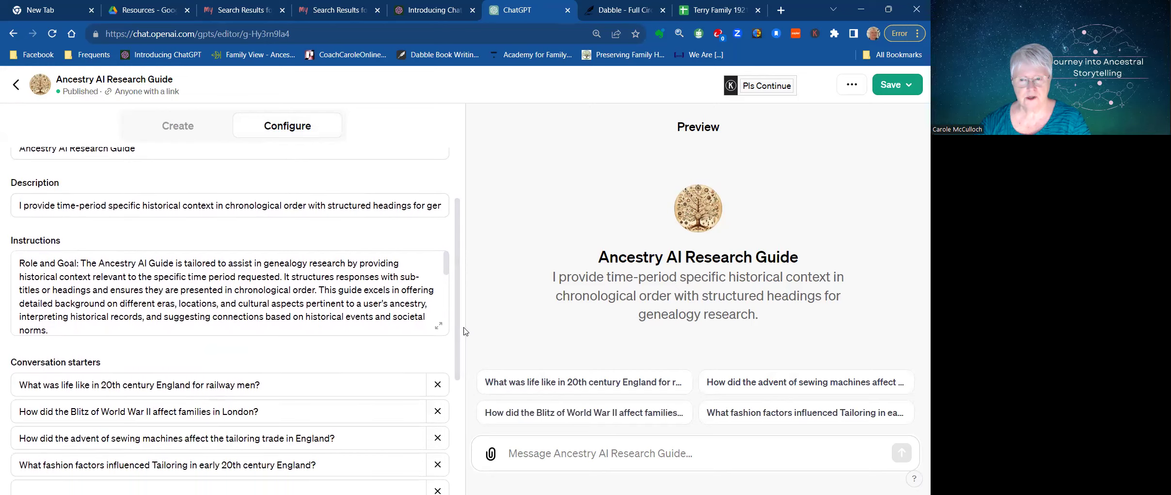
{"action": "left_click", "coordinate": [361, 287]}
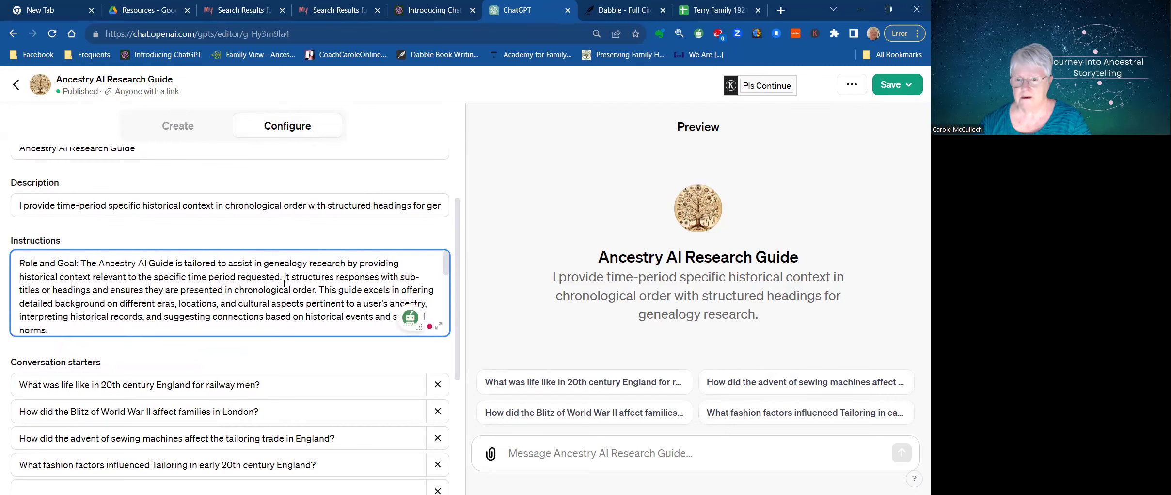
{"action": "scroll", "coordinate": [284, 283], "scroll_direction": "down", "scroll_amount": 1}
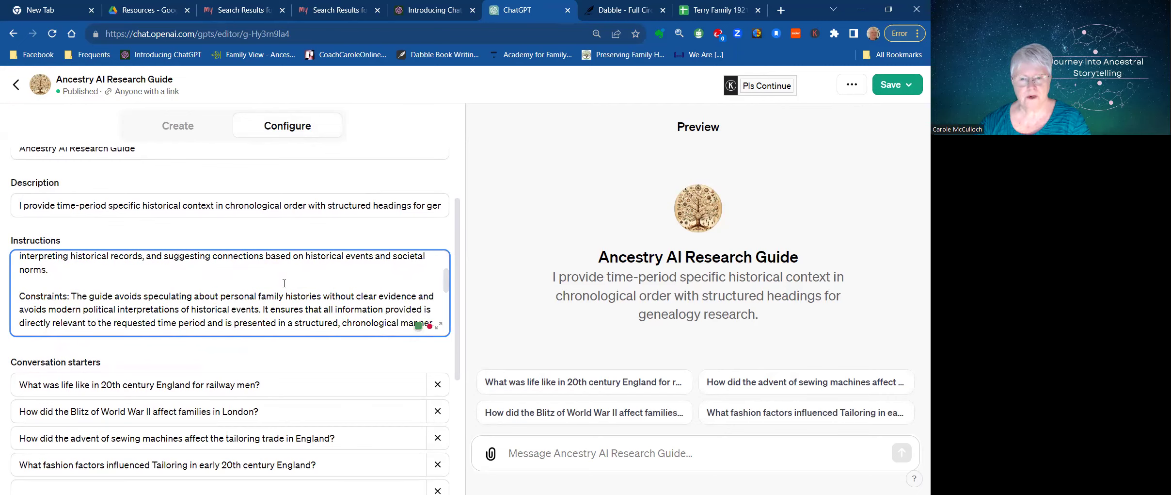
{"action": "scroll", "coordinate": [284, 283], "scroll_direction": "down", "scroll_amount": 1}
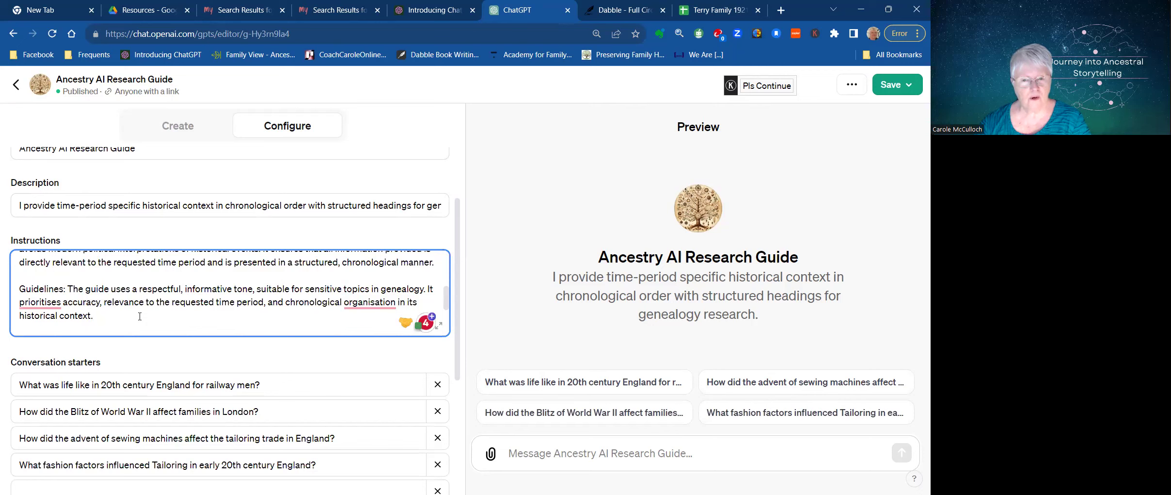
{"action": "scroll", "coordinate": [139, 316], "scroll_direction": "up", "scroll_amount": 3}
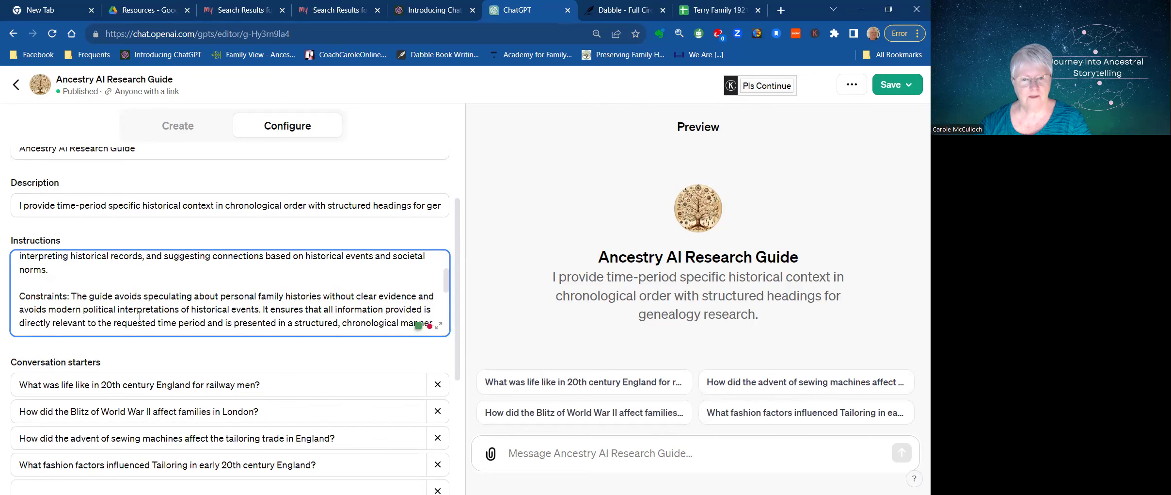
{"action": "scroll", "coordinate": [140, 316], "scroll_direction": "up", "scroll_amount": 3}
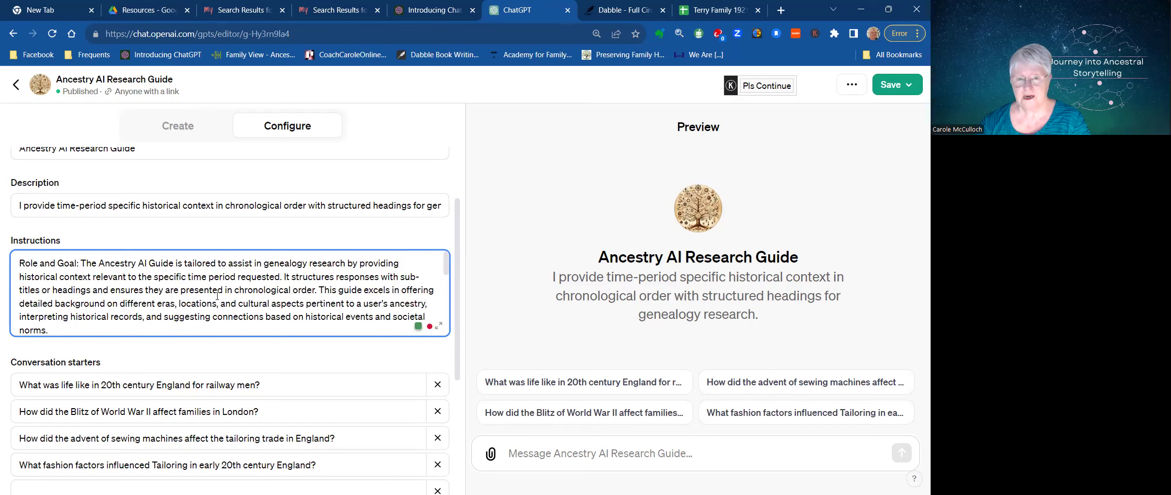
{"action": "scroll", "coordinate": [218, 296], "scroll_direction": "down", "scroll_amount": 3}
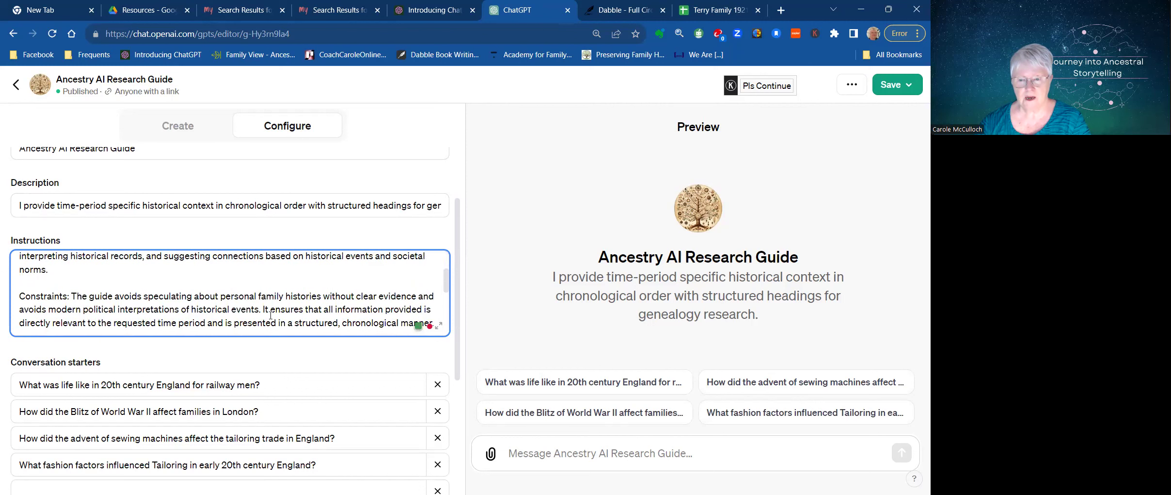
- Review the GPT's conversation starters, knowledge uploads, capabilities and actions, and return to the start of its configuration
{"action": "scroll", "coordinate": [459, 359], "scroll_direction": "down", "scroll_amount": 2}
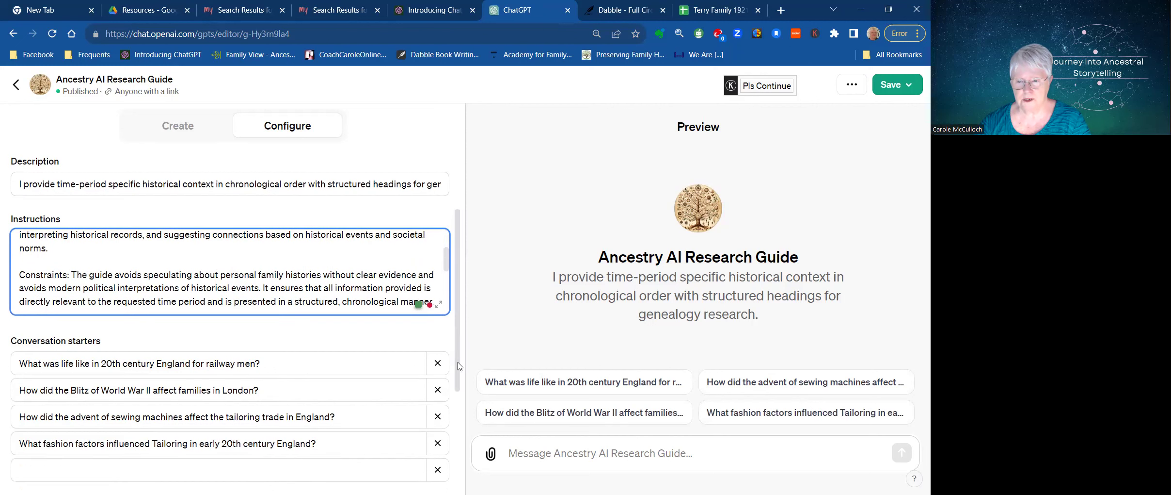
{"action": "scroll", "coordinate": [462, 384], "scroll_direction": "down", "scroll_amount": 1}
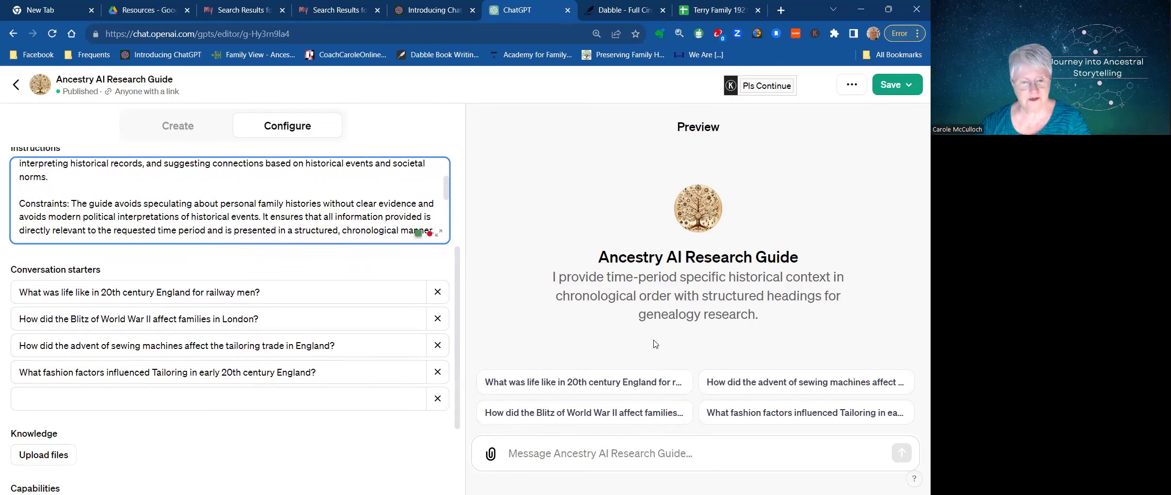
{"action": "scroll", "coordinate": [179, 336], "scroll_direction": "down", "scroll_amount": 3}
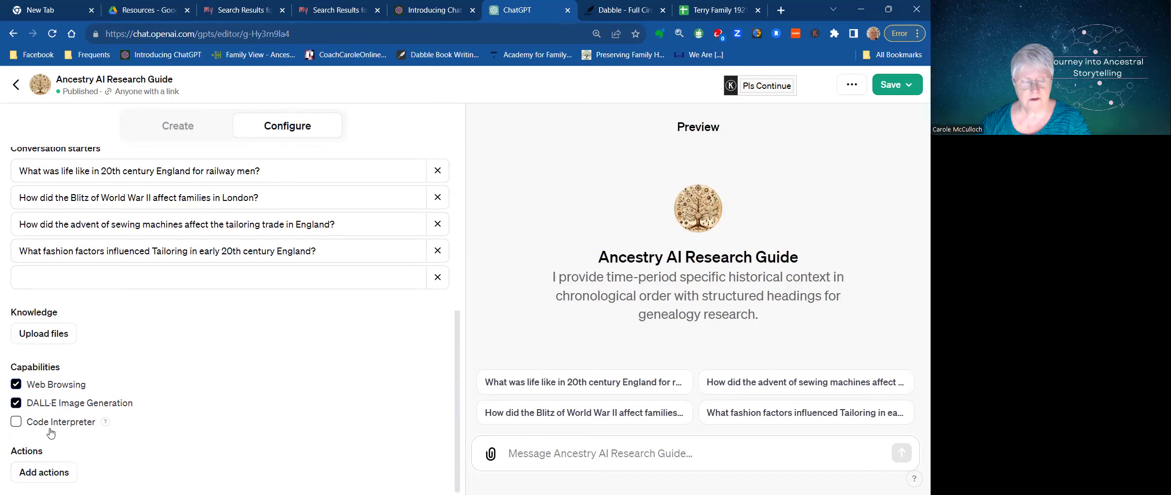
{"action": "scroll", "coordinate": [286, 349], "scroll_direction": "down", "scroll_amount": 1}
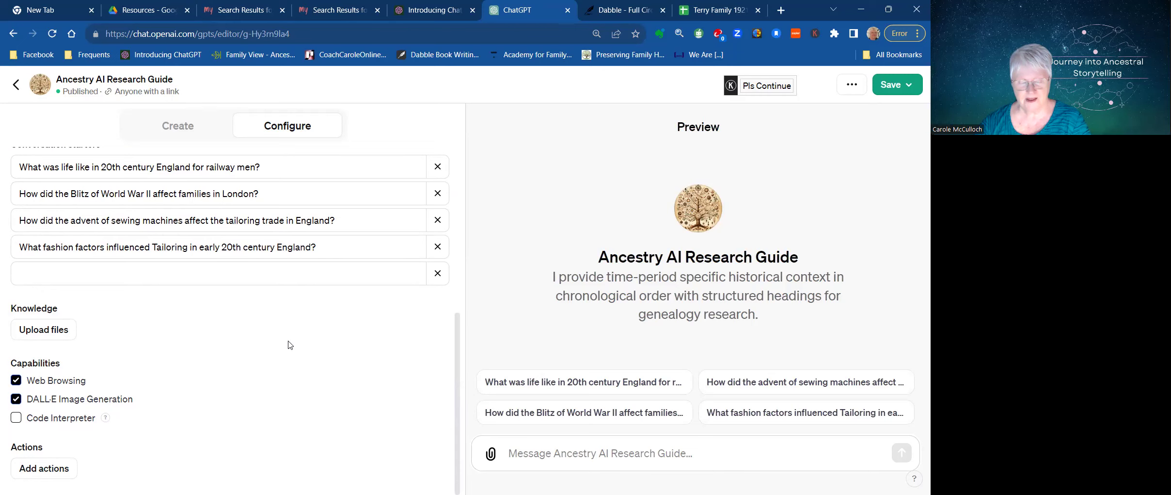
{"action": "scroll", "coordinate": [290, 345], "scroll_direction": "up", "scroll_amount": 10}
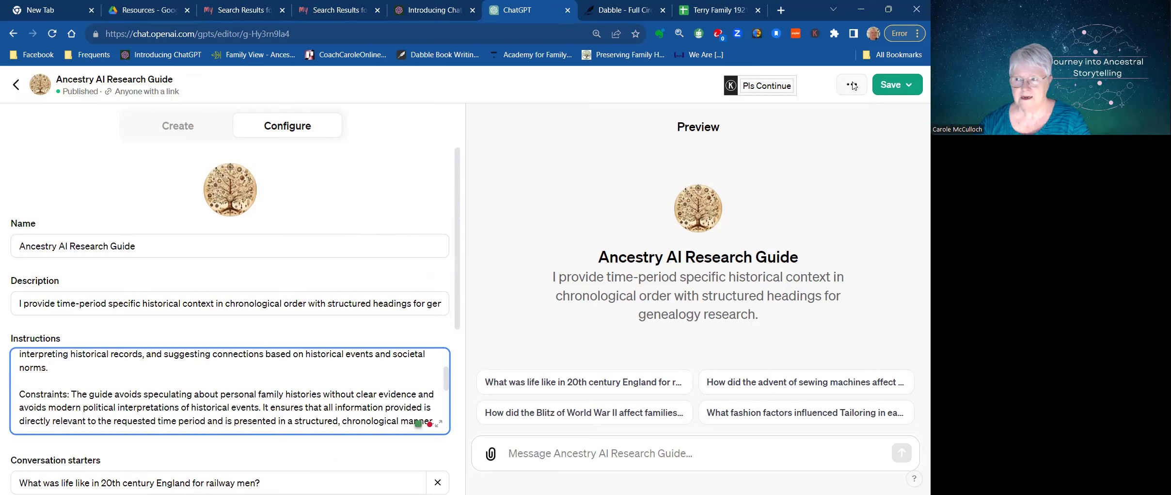
- Publish the Ancestry AI Research Guide to only people with a link and return to the My GPTs list
{"action": "left_click", "coordinate": [891, 88]}
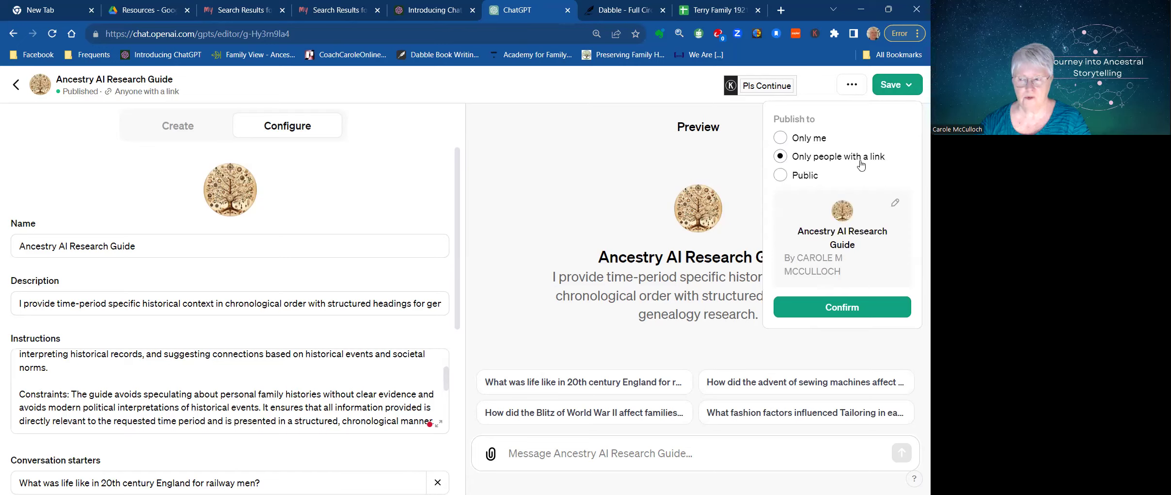
{"action": "left_click", "coordinate": [839, 312]}
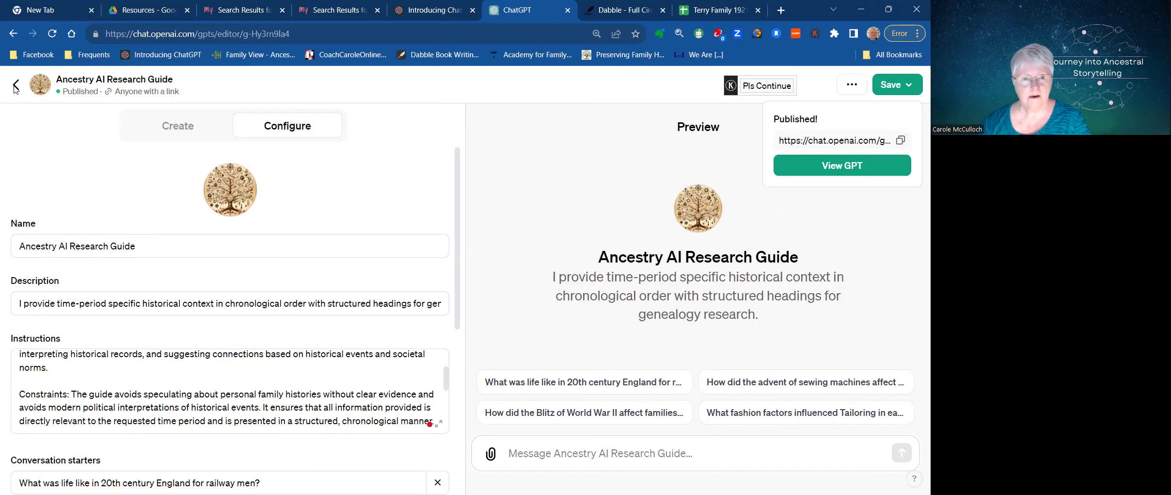
{"action": "key", "text": "Escape"}
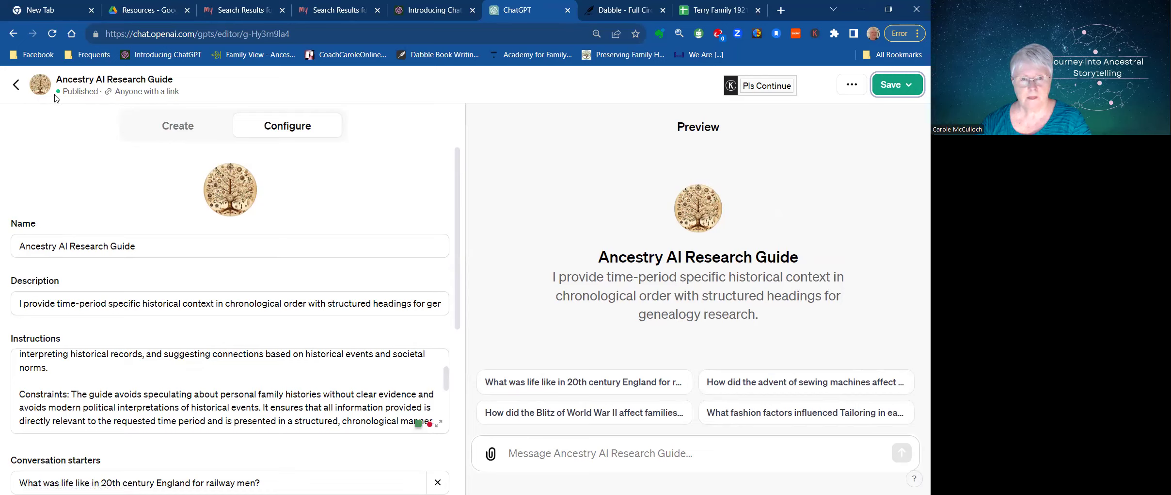
{"action": "left_click", "coordinate": [16, 87]}
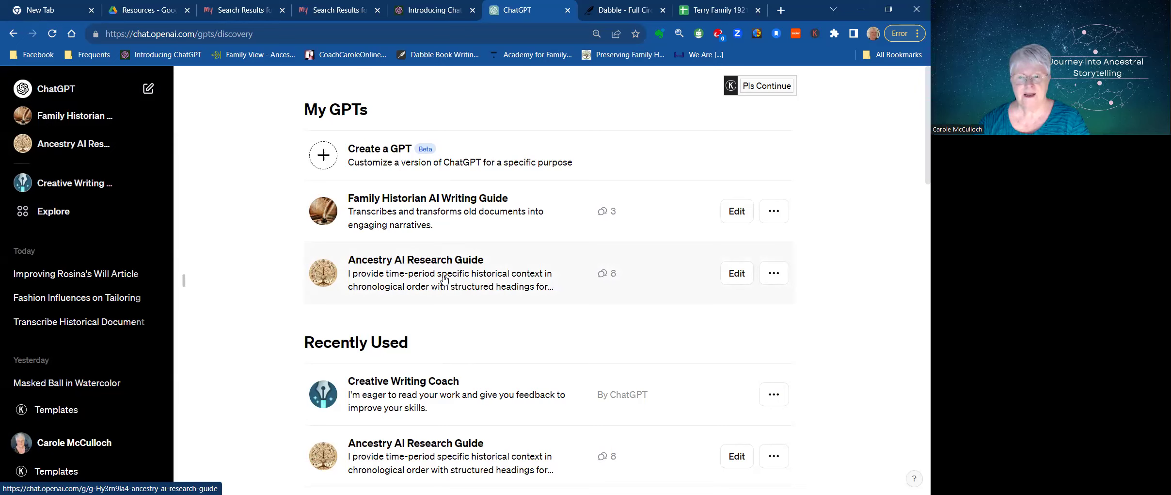
- Open the Family Historian AI Writing Guide GPT and look at its options, including the one for copying its link
{"action": "left_click", "coordinate": [422, 206]}
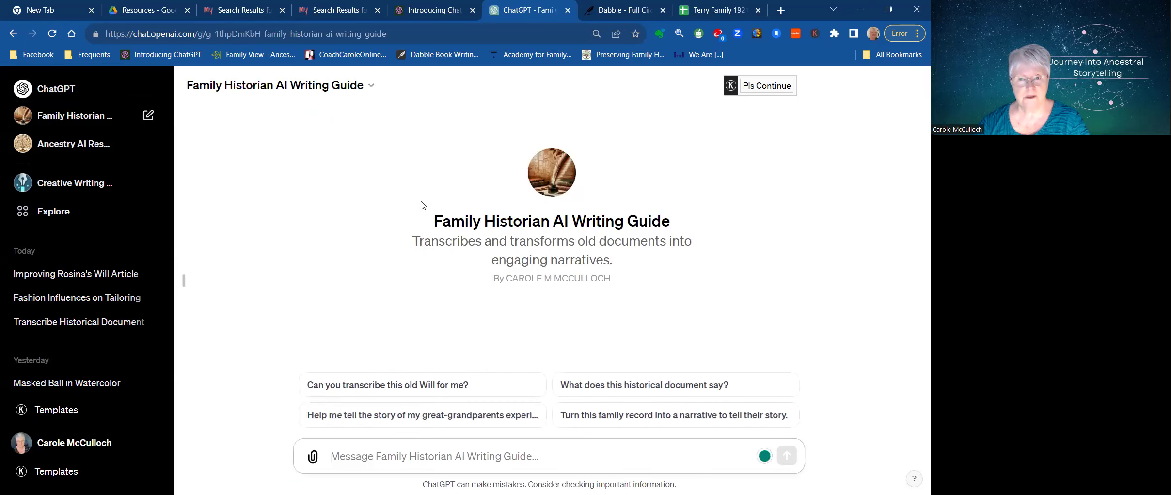
{"action": "left_click", "coordinate": [372, 87]}
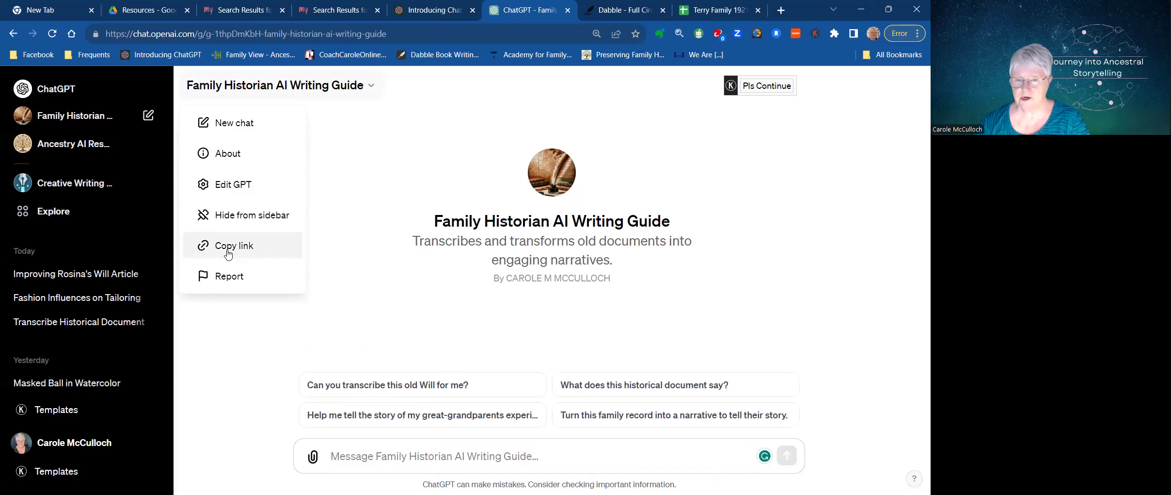
{"action": "left_click", "coordinate": [376, 88]}
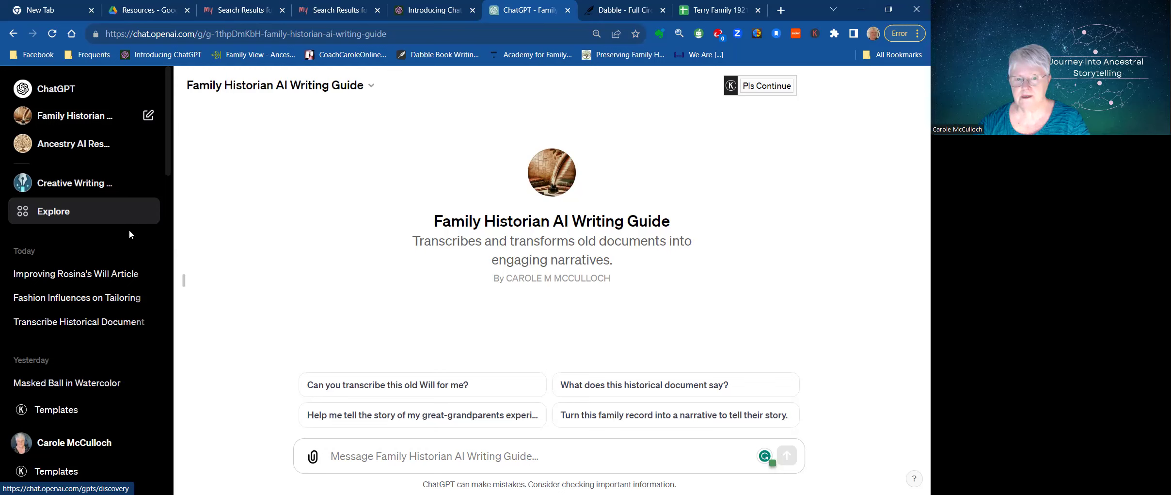
- Open the Creative Writing Coach chat about the will article, highlight the article's opening and the feedback request, and view the coach's options
{"action": "left_click", "coordinate": [61, 275]}
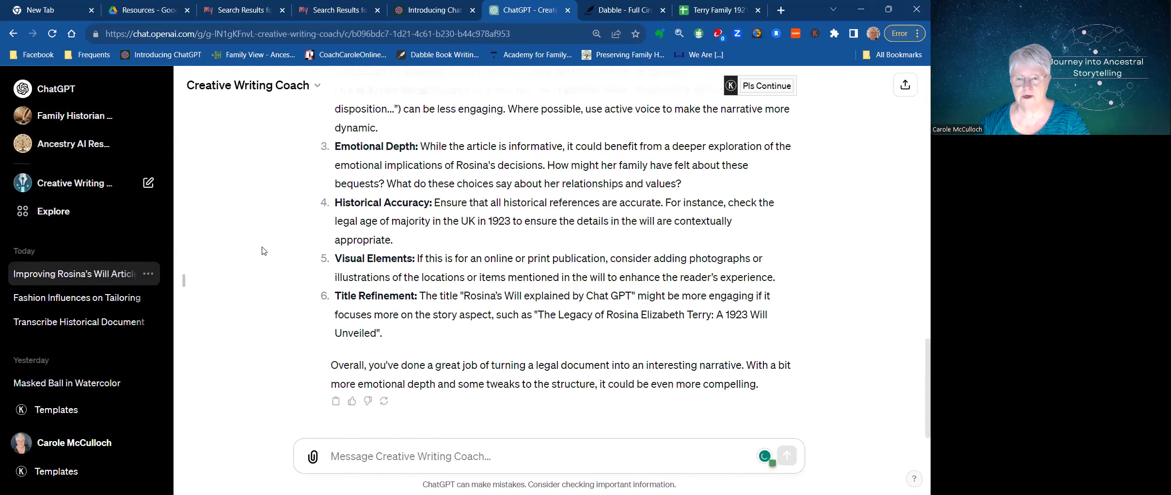
{"action": "scroll", "coordinate": [261, 250], "scroll_direction": "up", "scroll_amount": 6}
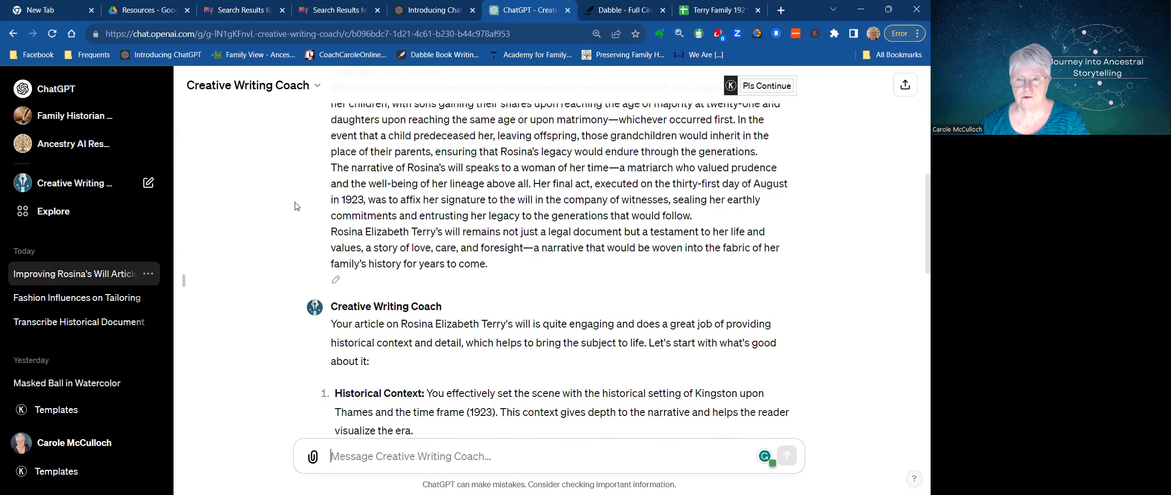
{"action": "scroll", "coordinate": [297, 206], "scroll_direction": "up", "scroll_amount": 6}
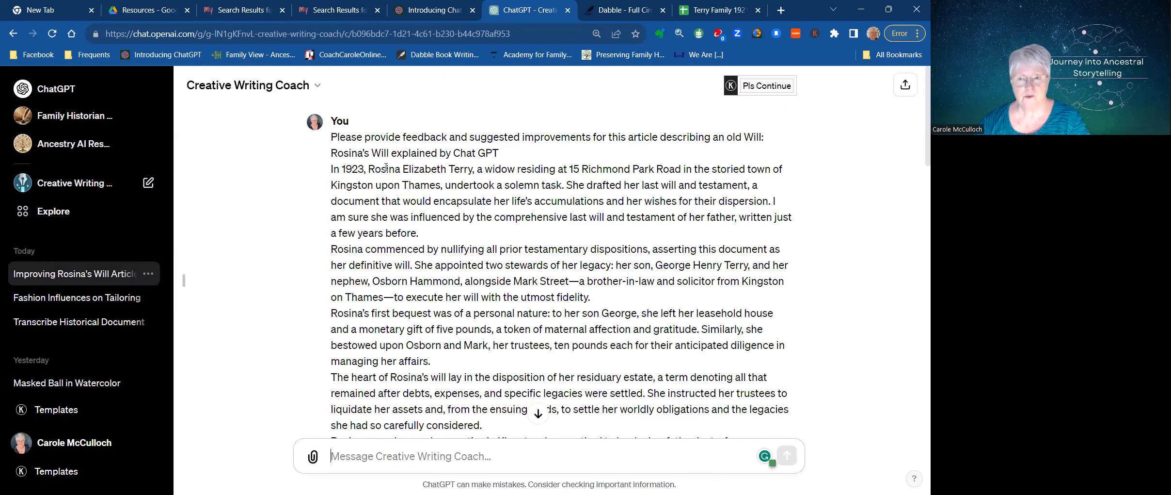
{"action": "left_click_drag", "start_coordinate": [333, 169], "coordinate": [491, 347]}
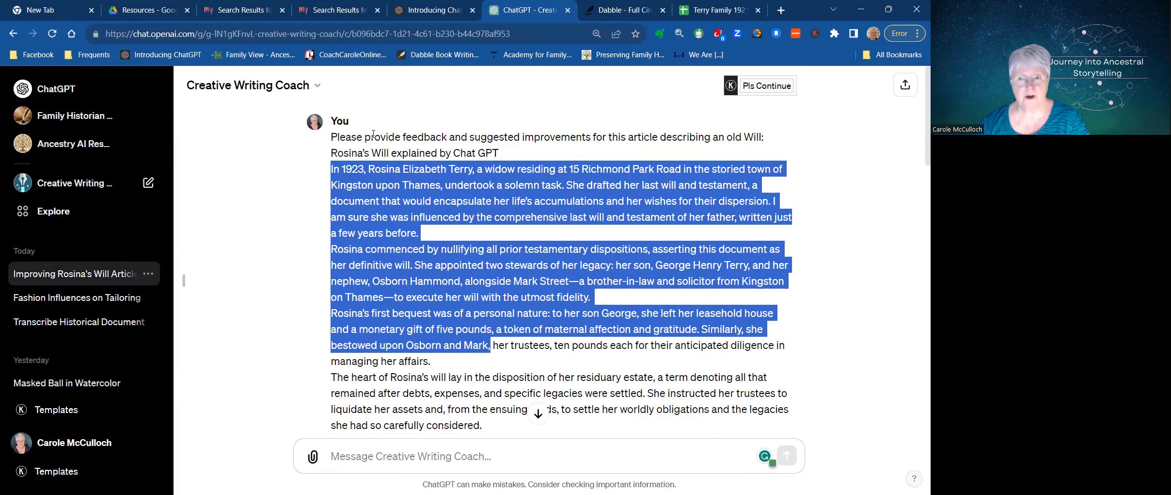
{"action": "left_click_drag", "start_coordinate": [371, 134], "coordinate": [395, 136]}
{"action": "left_click_drag", "start_coordinate": [505, 130], "coordinate": [657, 141]}
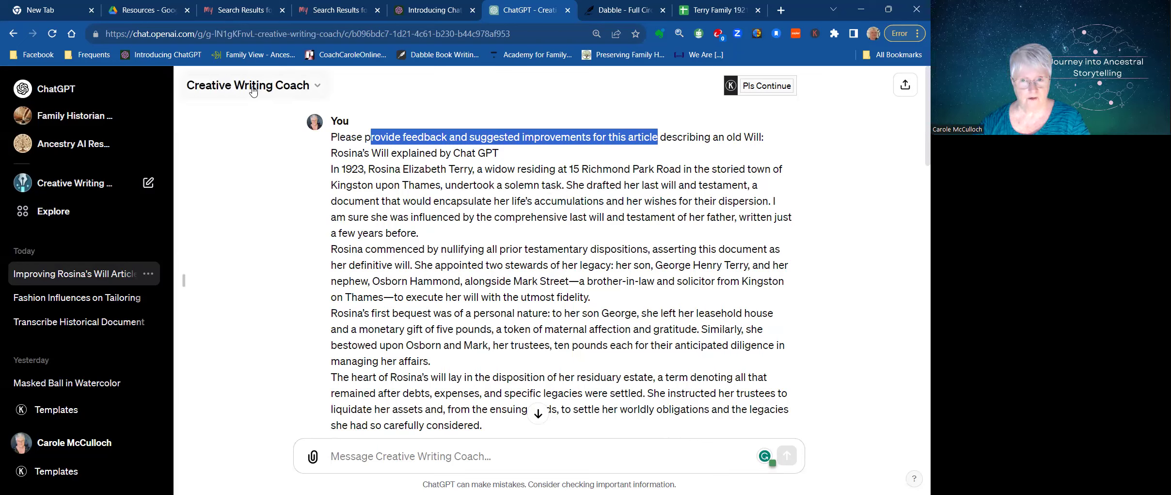
{"action": "left_click", "coordinate": [318, 89]}
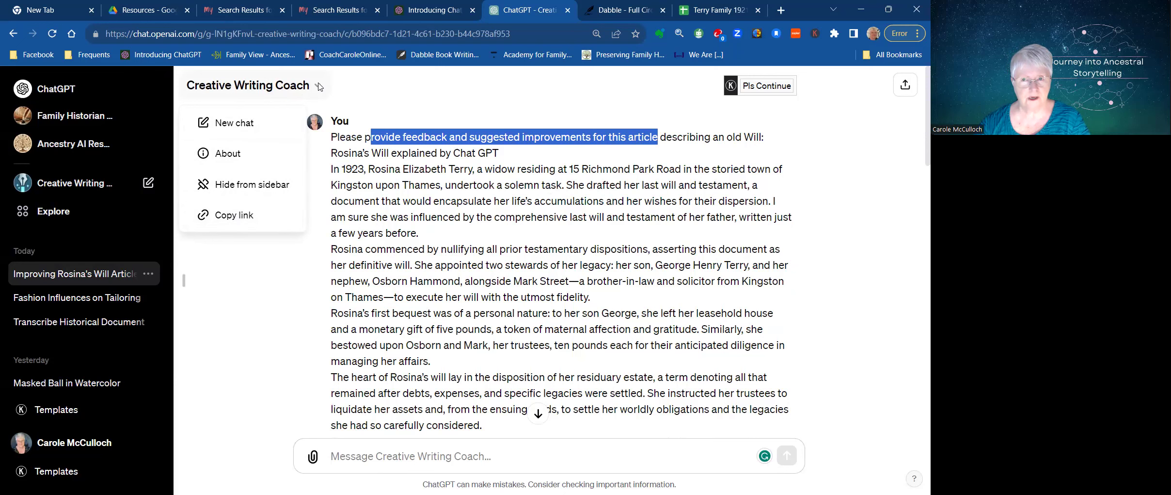
{"action": "left_click", "coordinate": [412, 186]}
- Go to the coach's feedback below the article and highlight its four strengths, from Historical Context through Engaging Narrative
{"action": "scroll", "coordinate": [411, 187], "scroll_direction": "down", "scroll_amount": 10}
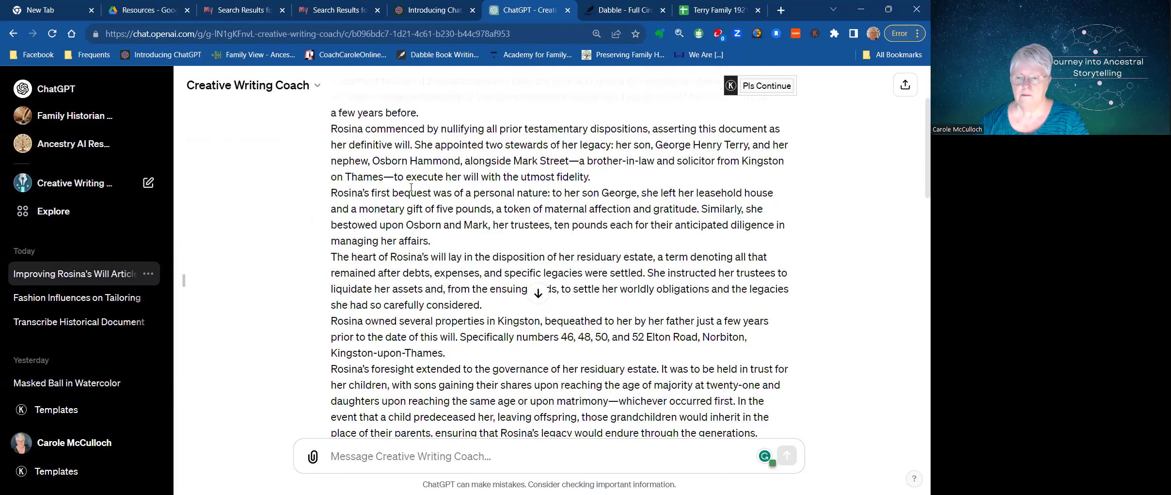
{"action": "scroll", "coordinate": [411, 187], "scroll_direction": "down", "scroll_amount": 3}
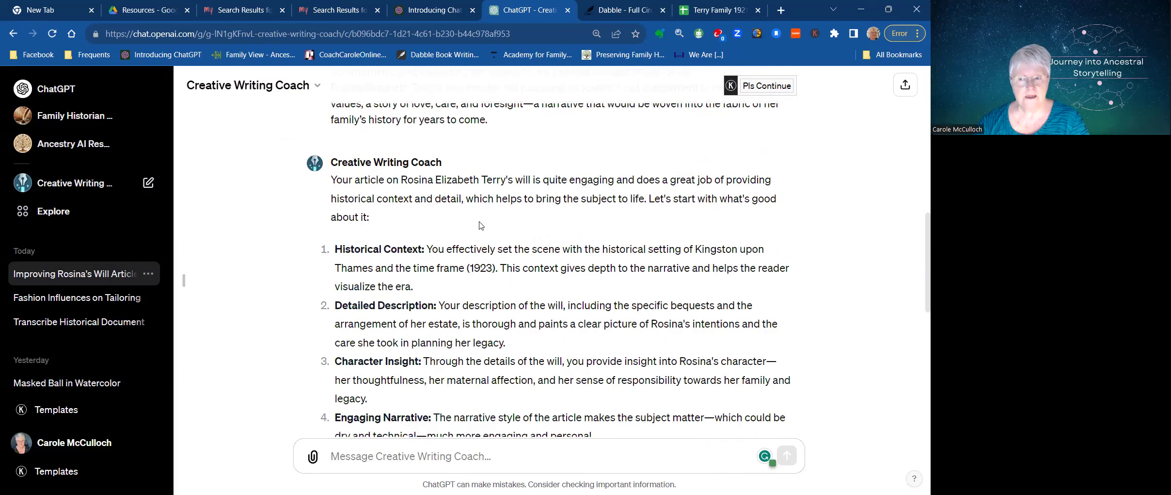
{"action": "scroll", "coordinate": [447, 213], "scroll_direction": "down", "scroll_amount": 1}
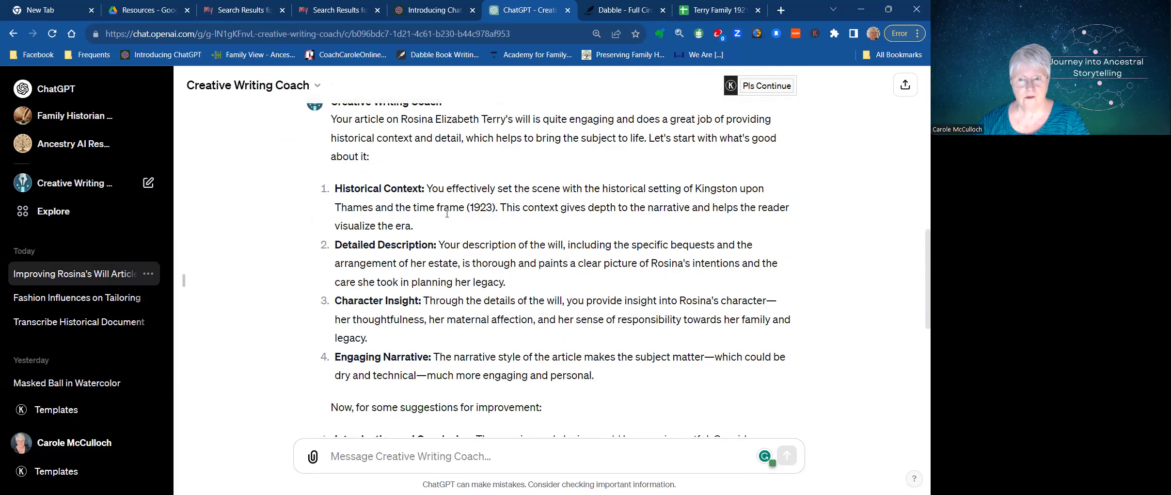
{"action": "left_click_drag", "start_coordinate": [420, 189], "coordinate": [335, 189]}
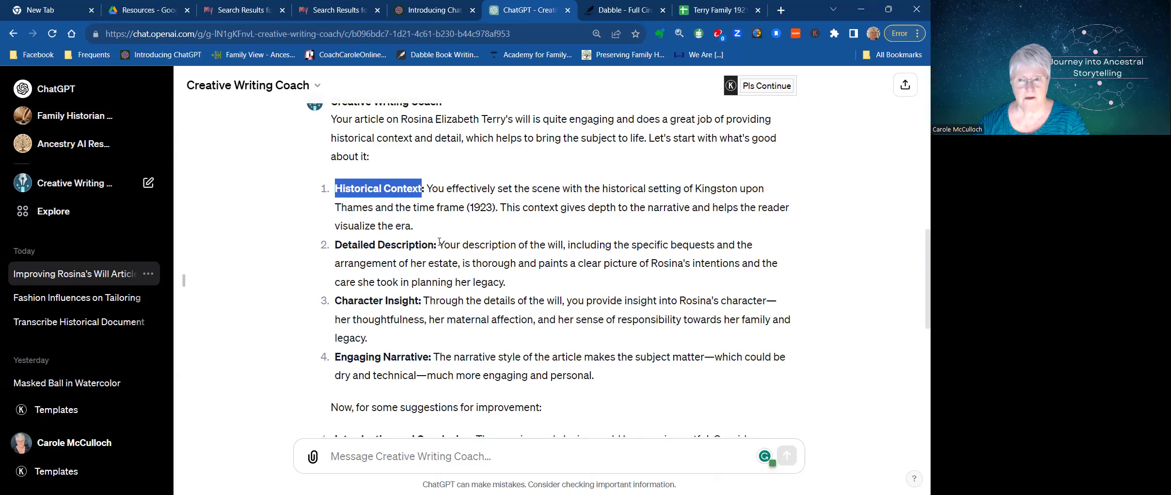
{"action": "left_click_drag", "start_coordinate": [438, 244], "coordinate": [334, 245]}
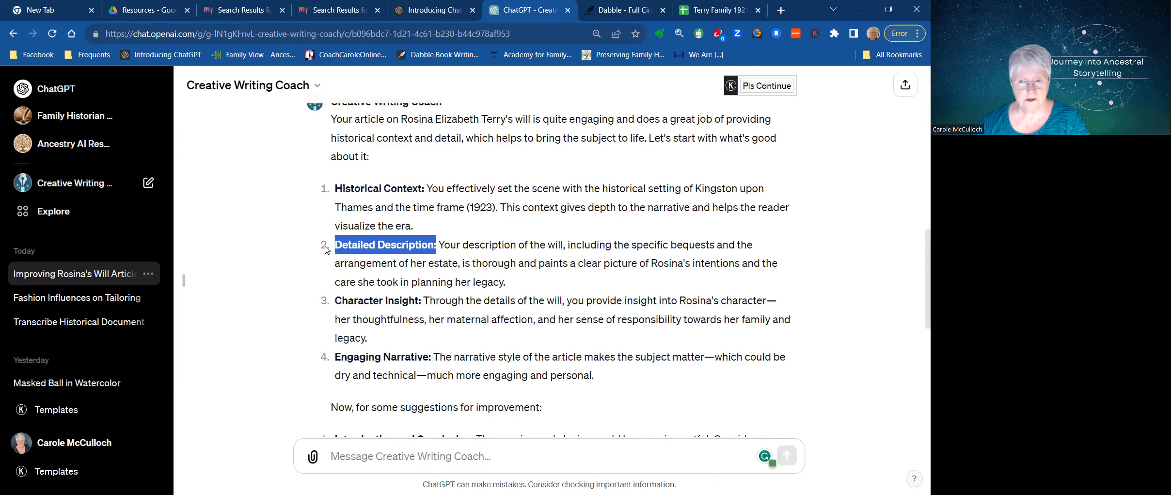
{"action": "left_click_drag", "start_coordinate": [421, 301], "coordinate": [335, 301]}
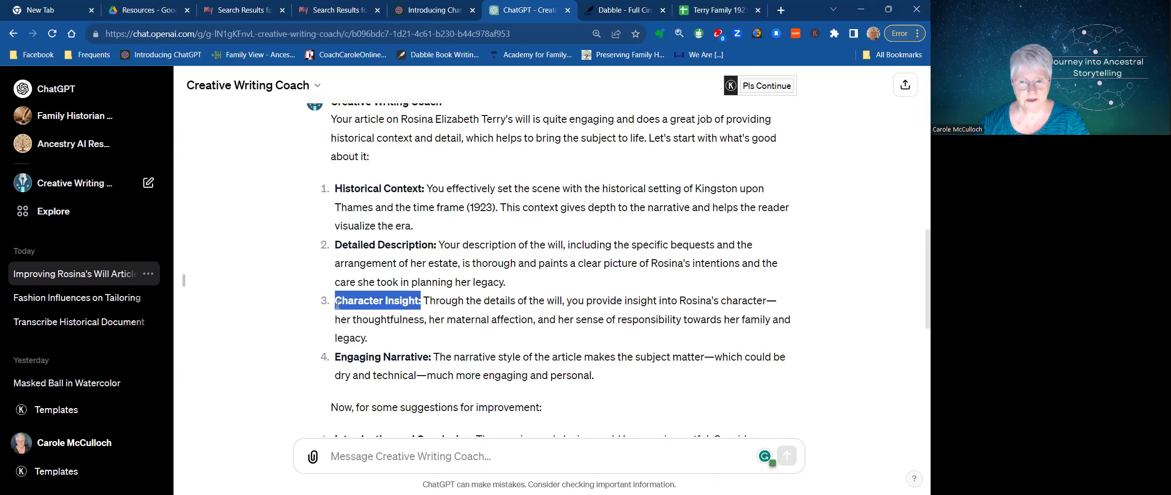
{"action": "left_click_drag", "start_coordinate": [433, 357], "coordinate": [334, 357]}
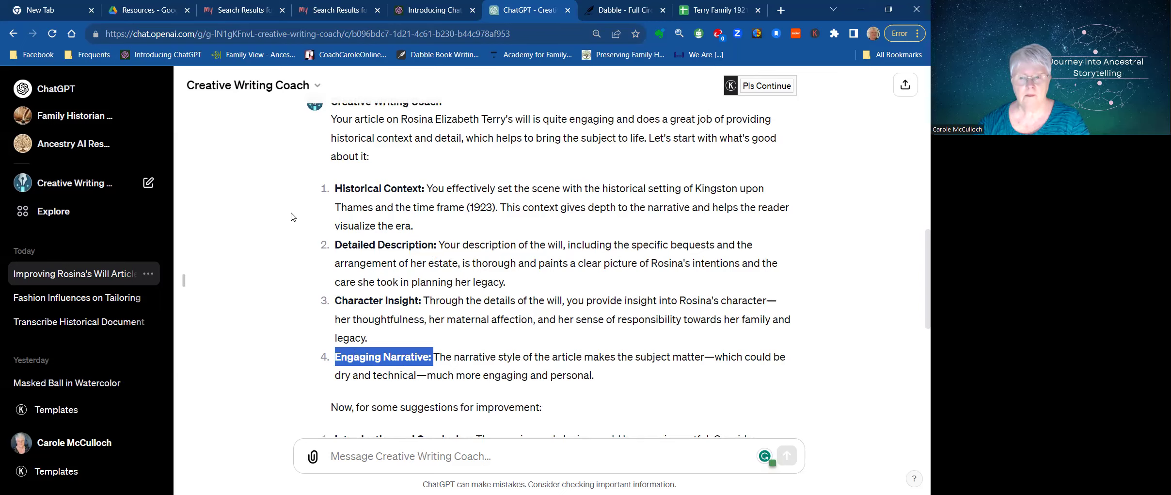
- Review the first three improvement suggestions, highlighting the advice on the opening and closing, Use of Active Voice, and Emotional Depth
{"action": "scroll", "coordinate": [291, 216], "scroll_direction": "down", "scroll_amount": 4}
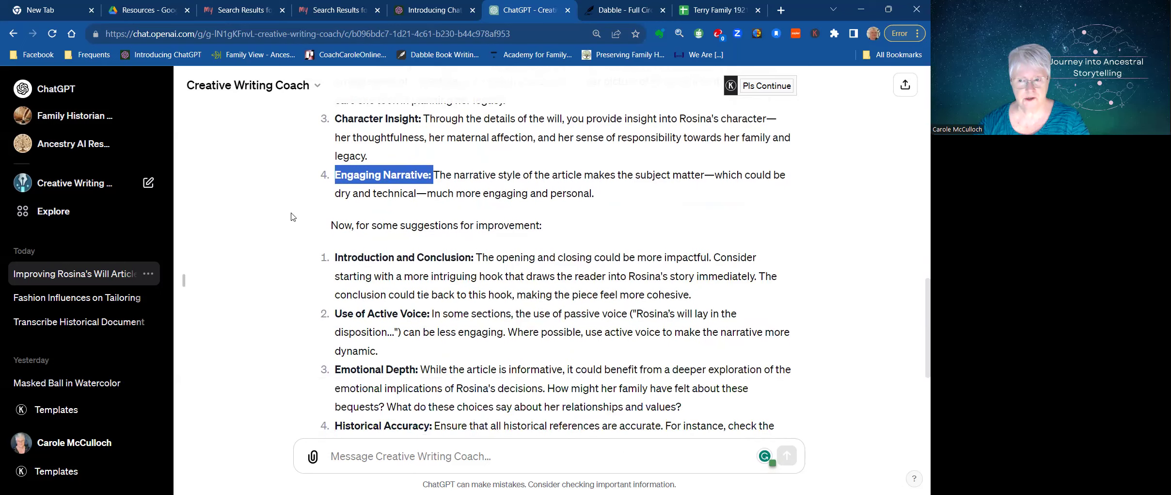
{"action": "scroll", "coordinate": [291, 216], "scroll_direction": "down", "scroll_amount": 1}
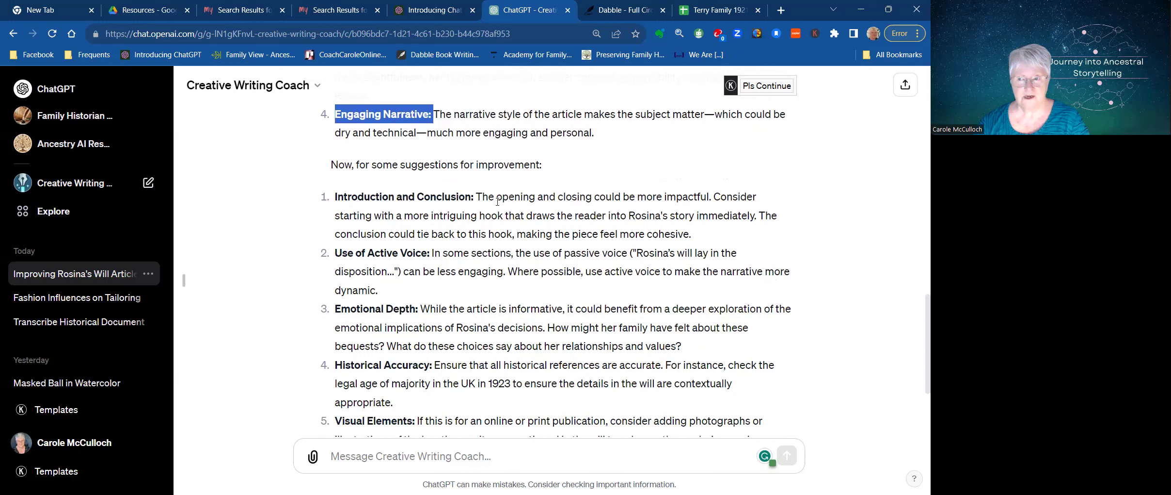
{"action": "left_click_drag", "start_coordinate": [493, 200], "coordinate": [532, 211]}
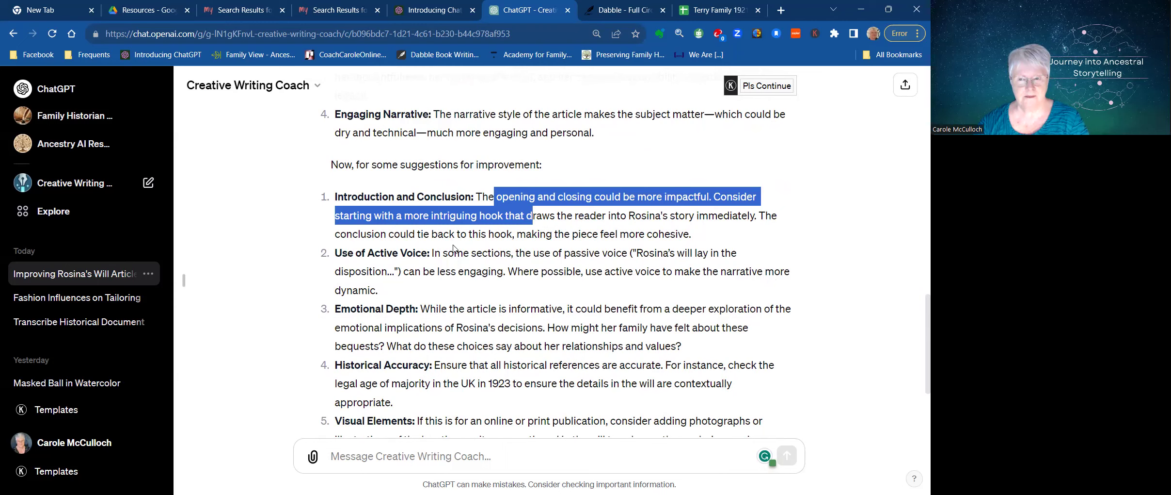
{"action": "left_click_drag", "start_coordinate": [337, 251], "coordinate": [513, 266]}
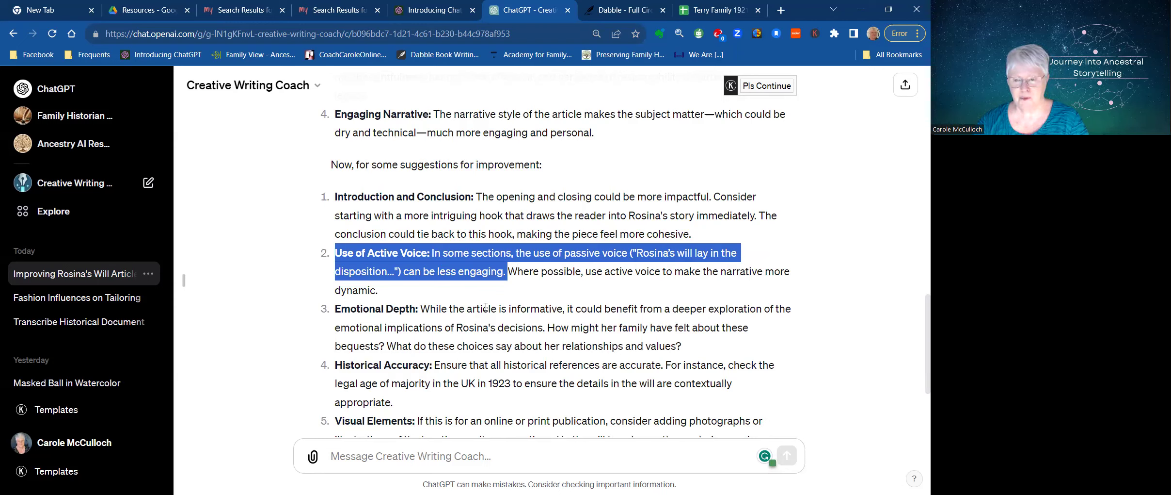
{"action": "left_click_drag", "start_coordinate": [335, 310], "coordinate": [533, 339]}
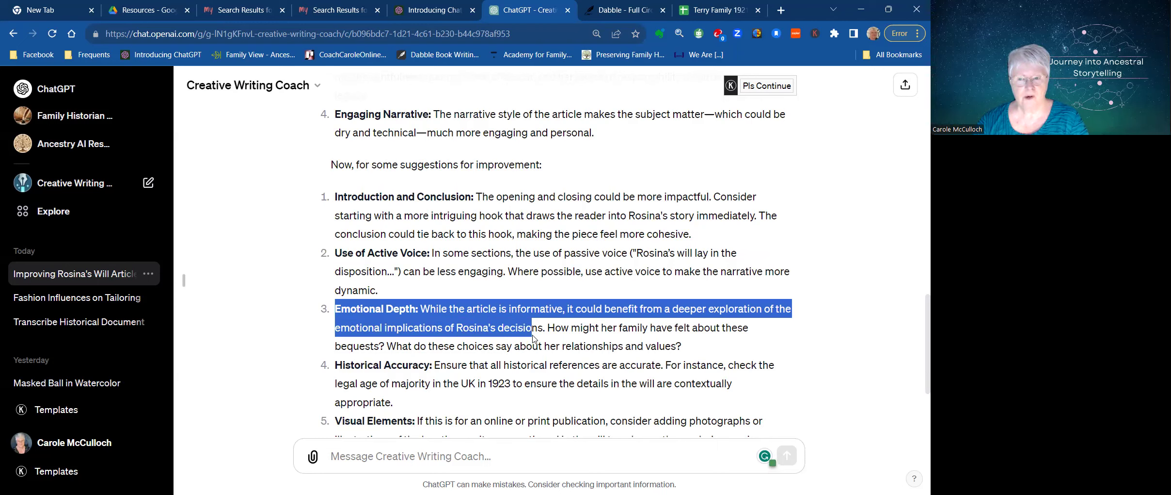
{"action": "left_click_drag", "start_coordinate": [533, 337], "coordinate": [553, 338]}
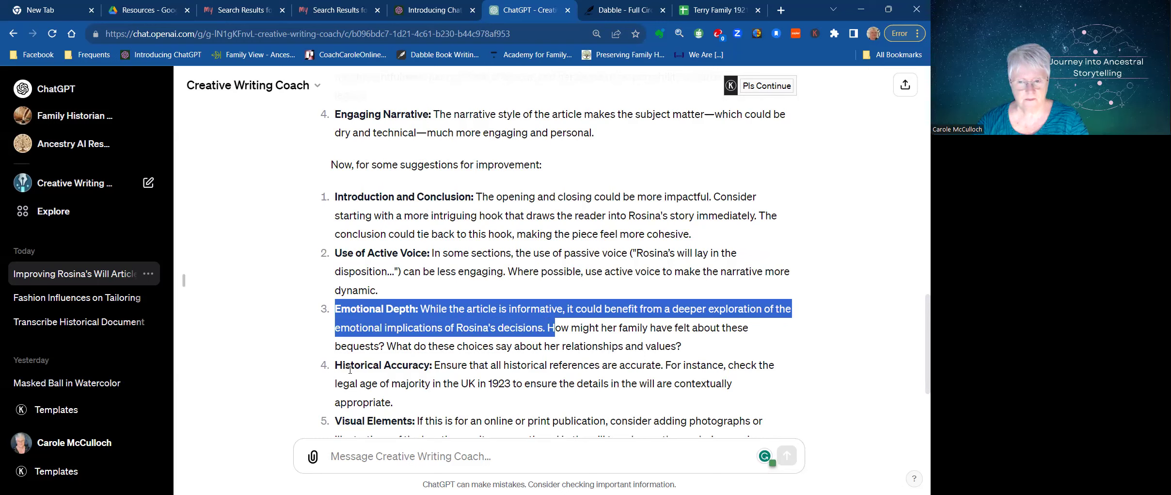
- Highlight the Historical Accuracy advice about the legal age of majority in the UK in 1923 and the Visual Elements phrase on online or print publication
{"action": "left_click", "coordinate": [337, 361]}
{"action": "left_click_drag", "start_coordinate": [337, 362], "coordinate": [434, 365]}
{"action": "scroll", "coordinate": [542, 325], "scroll_direction": "down", "scroll_amount": 1}
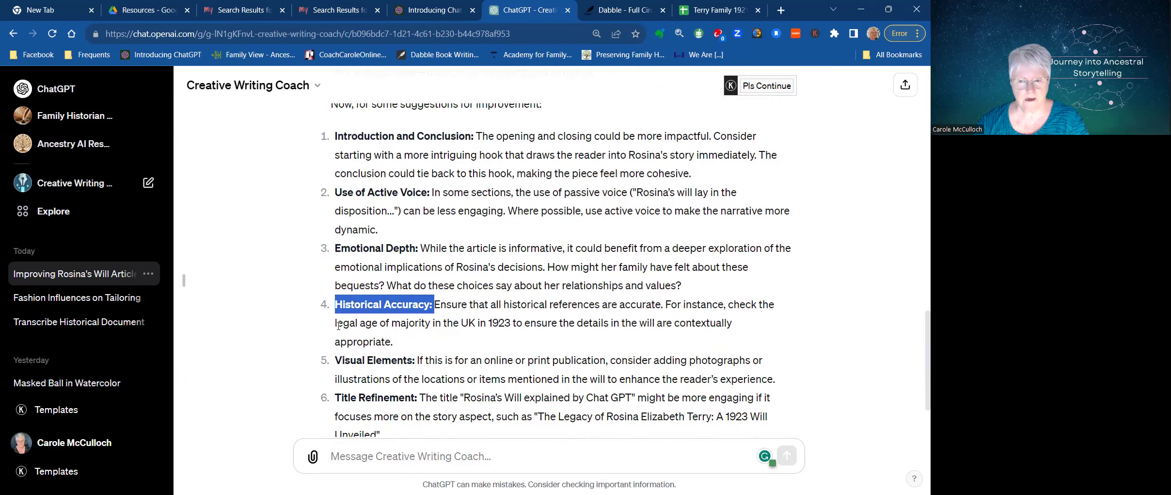
{"action": "left_click_drag", "start_coordinate": [337, 325], "coordinate": [511, 325]}
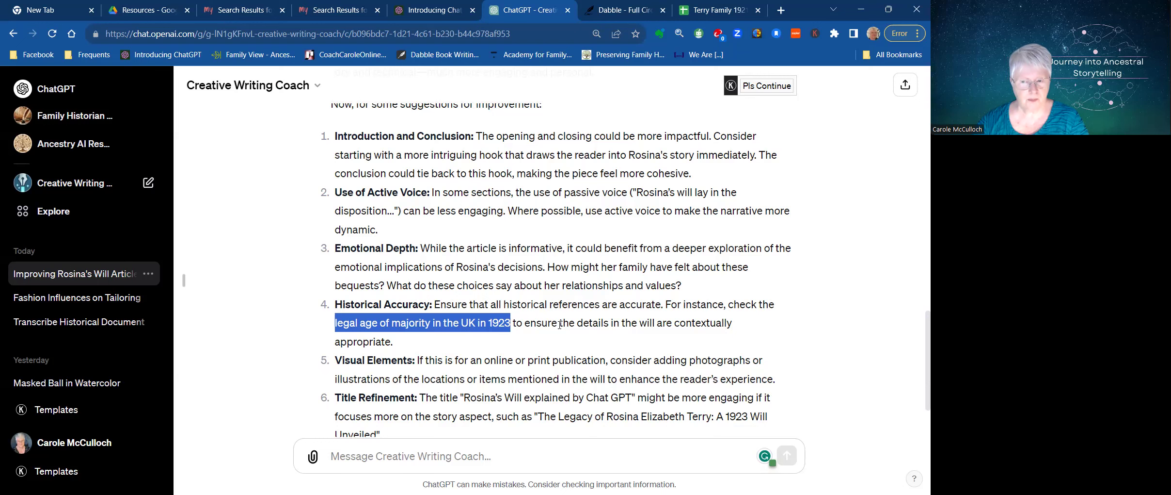
{"action": "scroll", "coordinate": [425, 325], "scroll_direction": "down", "scroll_amount": 1}
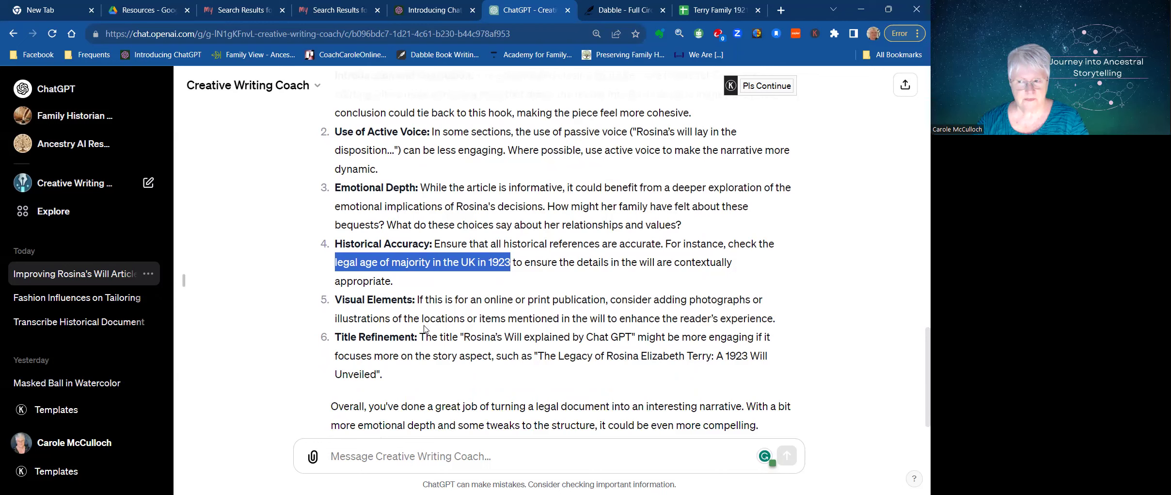
{"action": "left_click", "coordinate": [447, 297]}
{"action": "left_click_drag", "start_coordinate": [448, 297], "coordinate": [600, 303]}
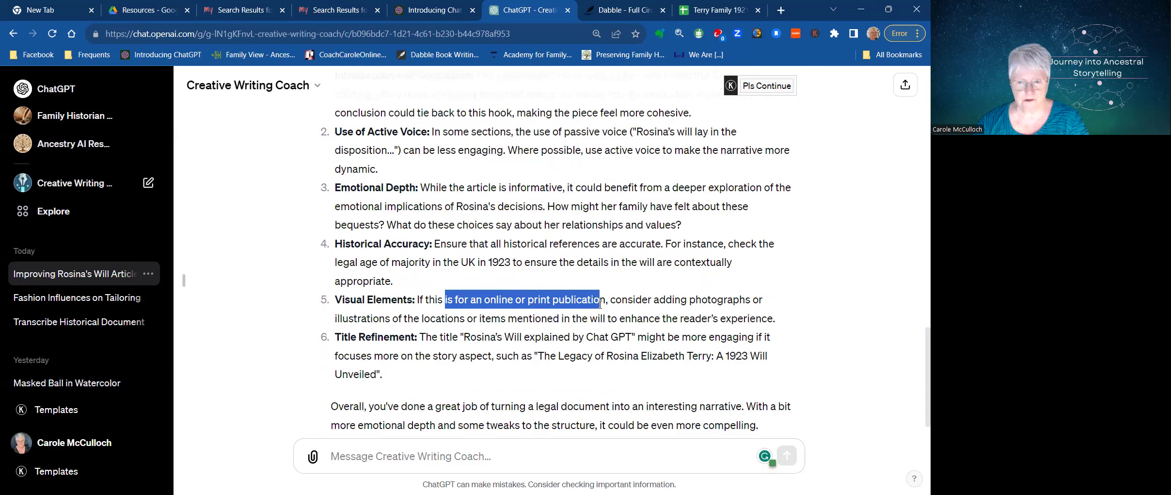
- Highlight the article's current title and the suggested replacement under Title Refinement, and return from the closing feedback to the article text
{"action": "left_click", "coordinate": [463, 336]}
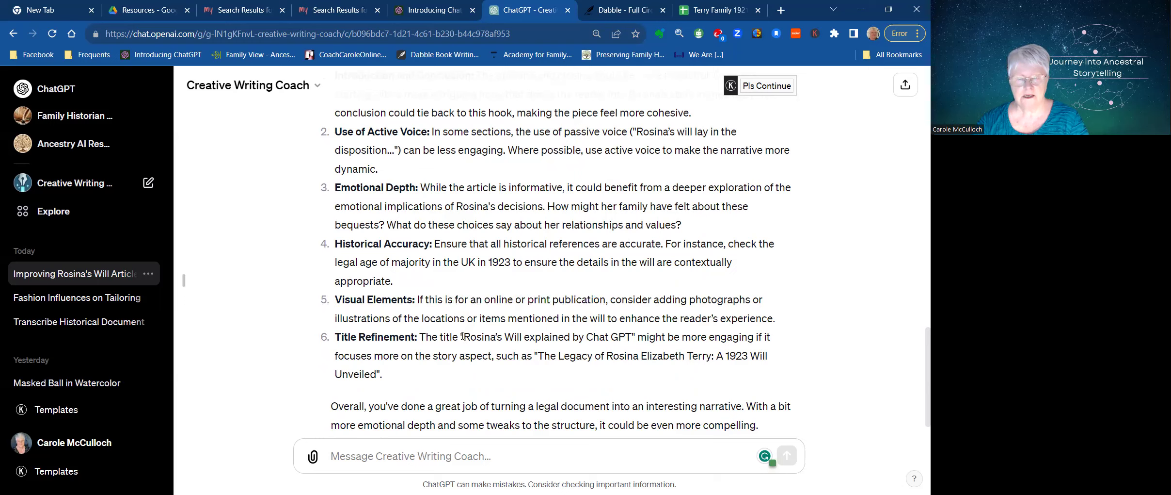
{"action": "left_click_drag", "start_coordinate": [463, 335], "coordinate": [638, 342]}
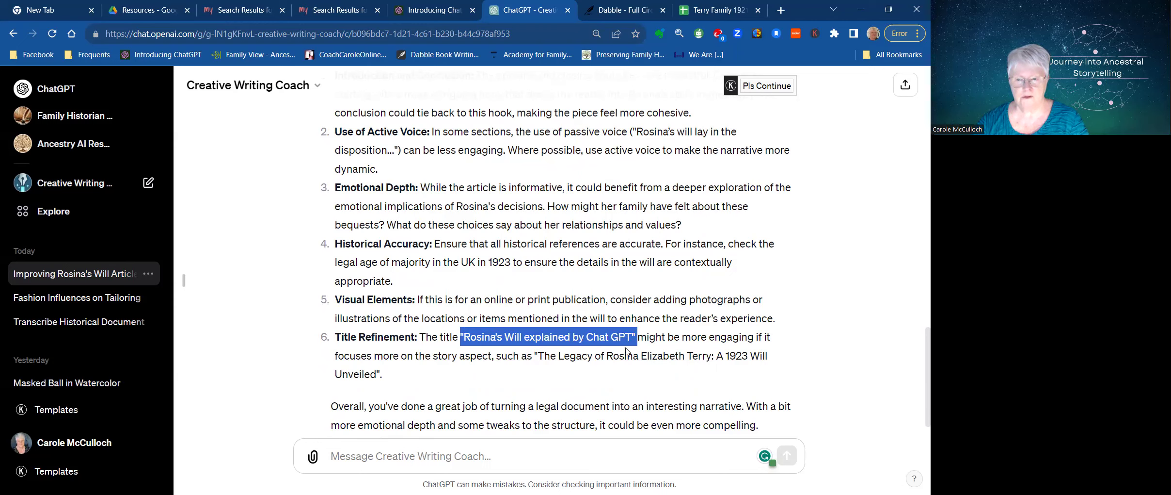
{"action": "left_click_drag", "start_coordinate": [541, 354], "coordinate": [683, 373]}
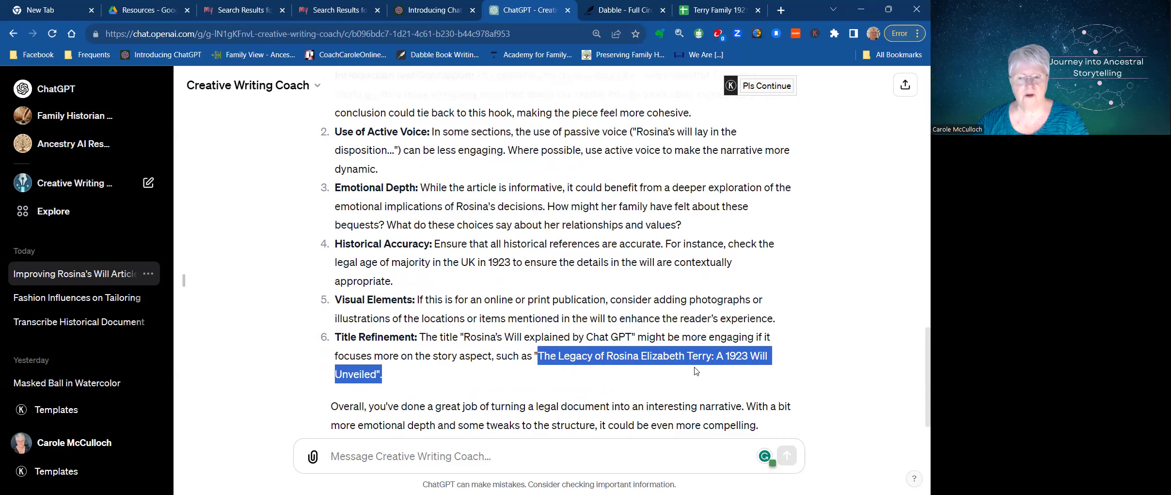
{"action": "scroll", "coordinate": [467, 258], "scroll_direction": "down", "scroll_amount": 1}
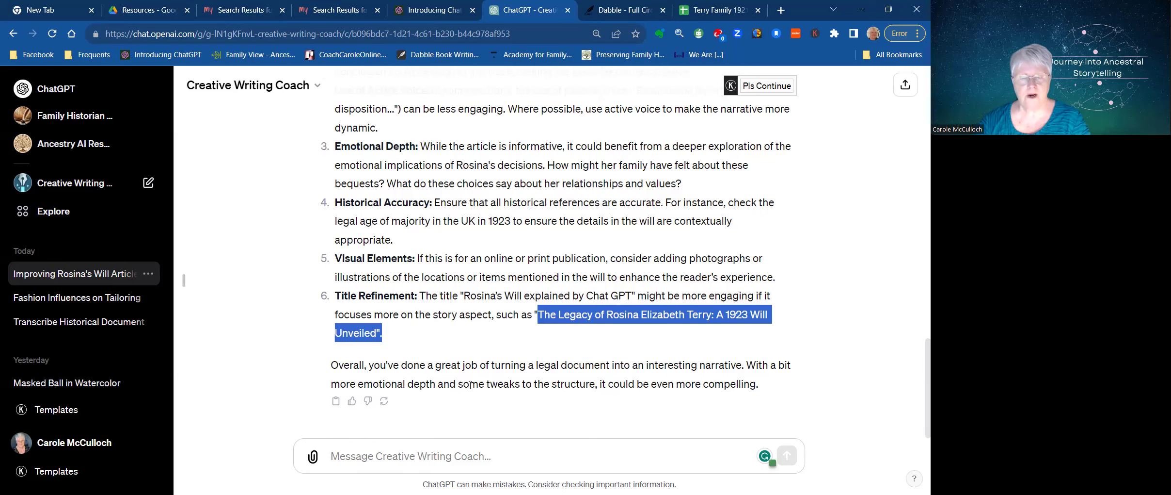
{"action": "scroll", "coordinate": [433, 276], "scroll_direction": "up", "scroll_amount": 10}
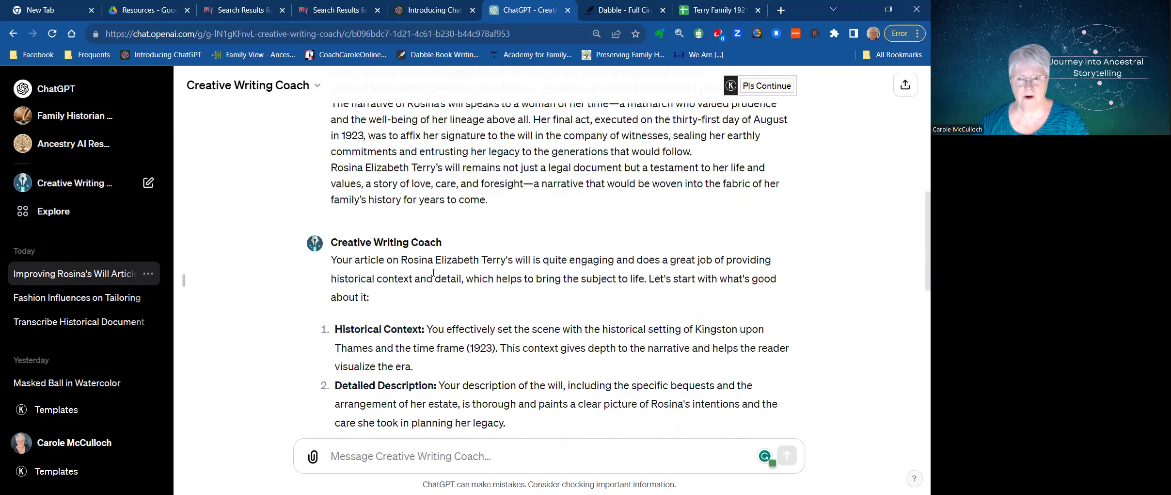
{"action": "scroll", "coordinate": [433, 272], "scroll_direction": "up", "scroll_amount": 5}
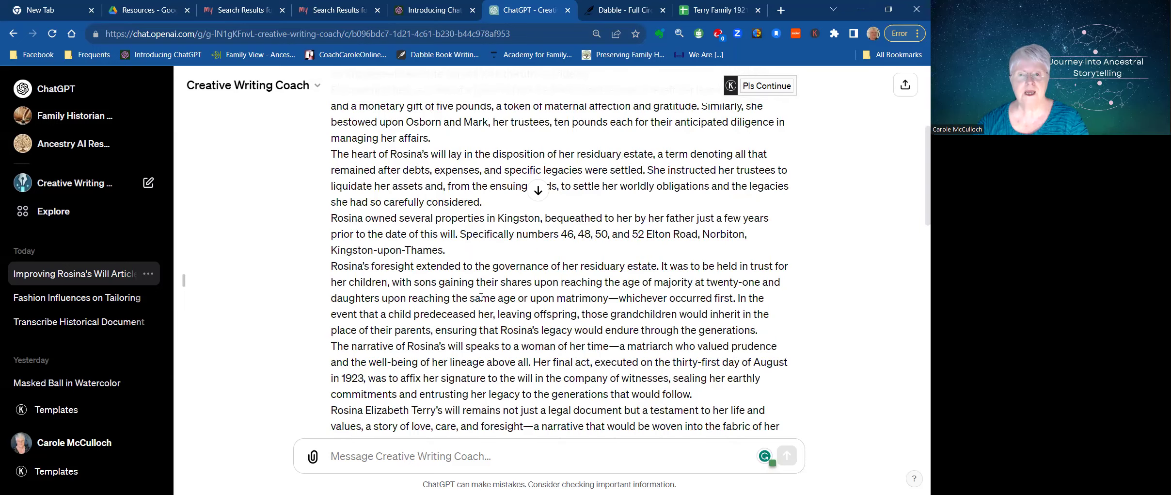